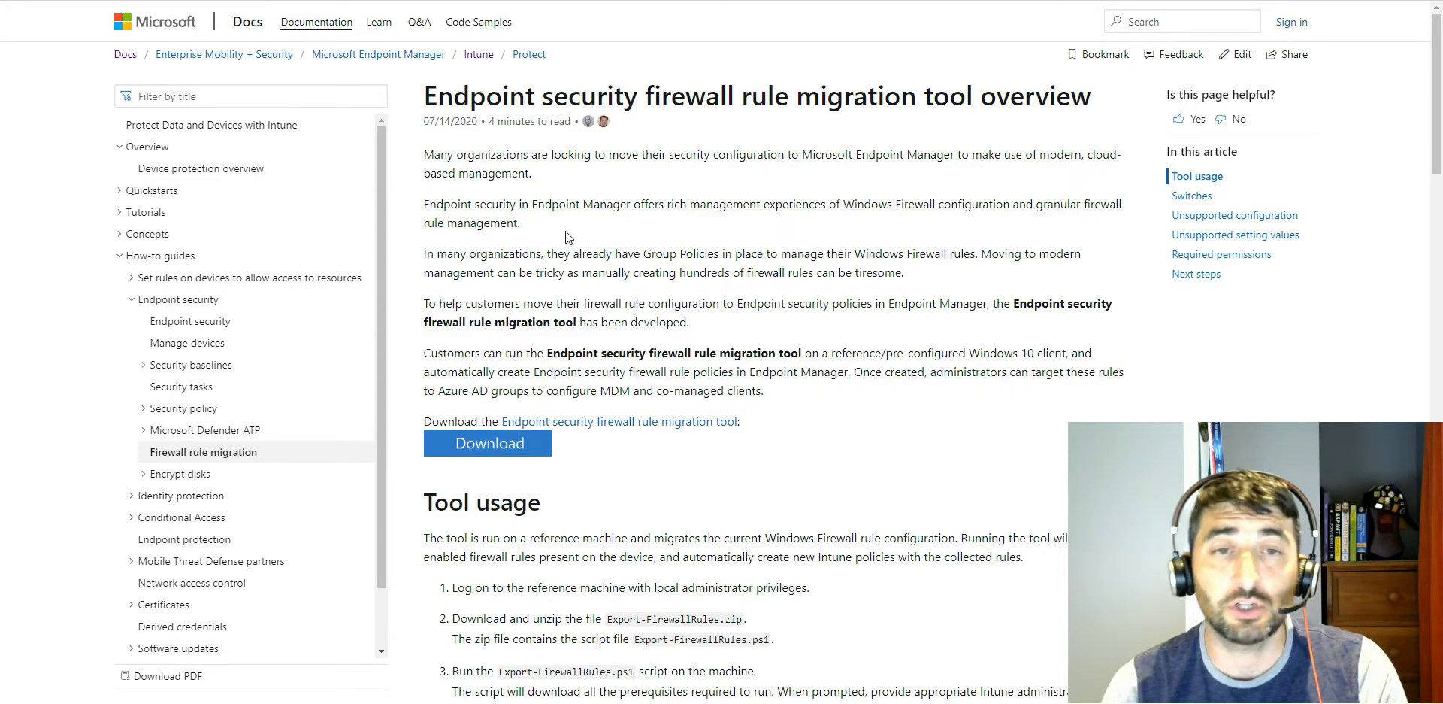
Step: Read through the firewall rule migration tool article, examining its usage steps, switches, unsupported settings and required permissions
scroll(565, 231, down, 3)
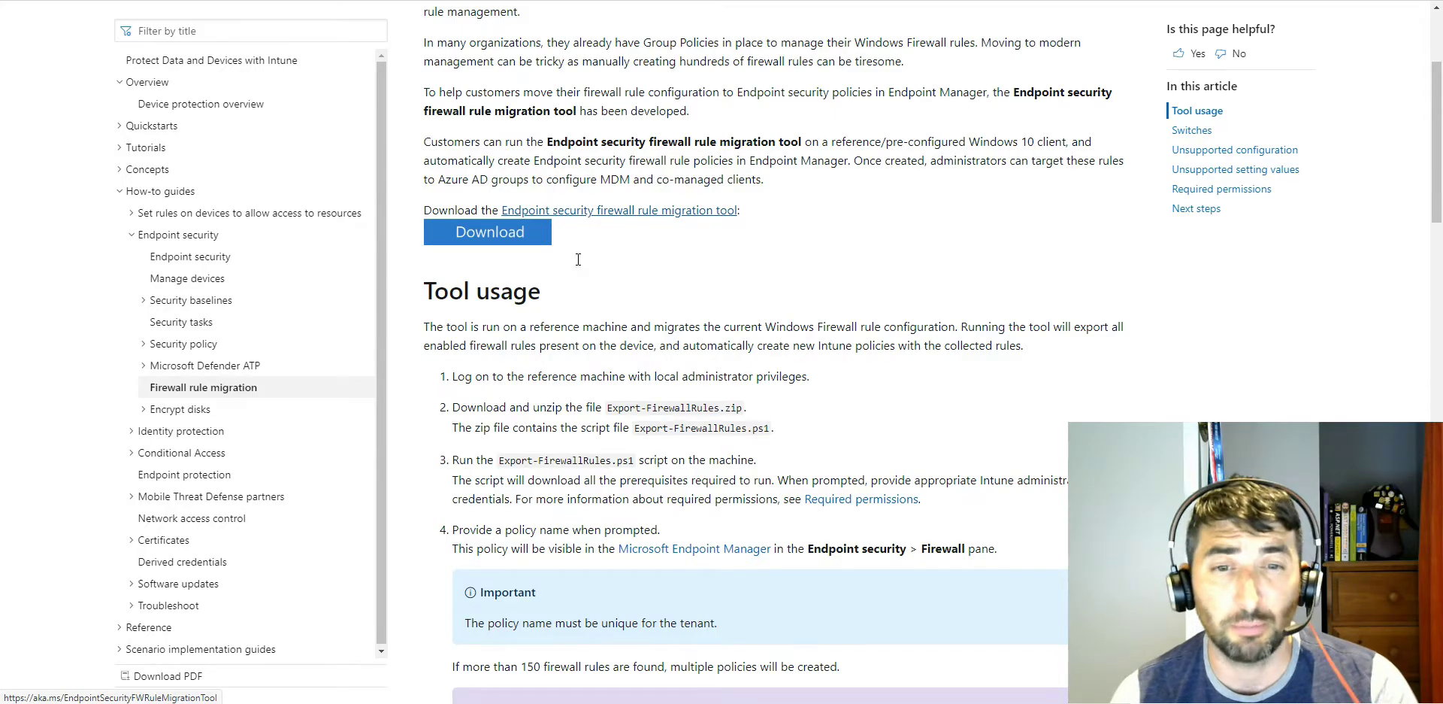
scroll(635, 340, down, 3)
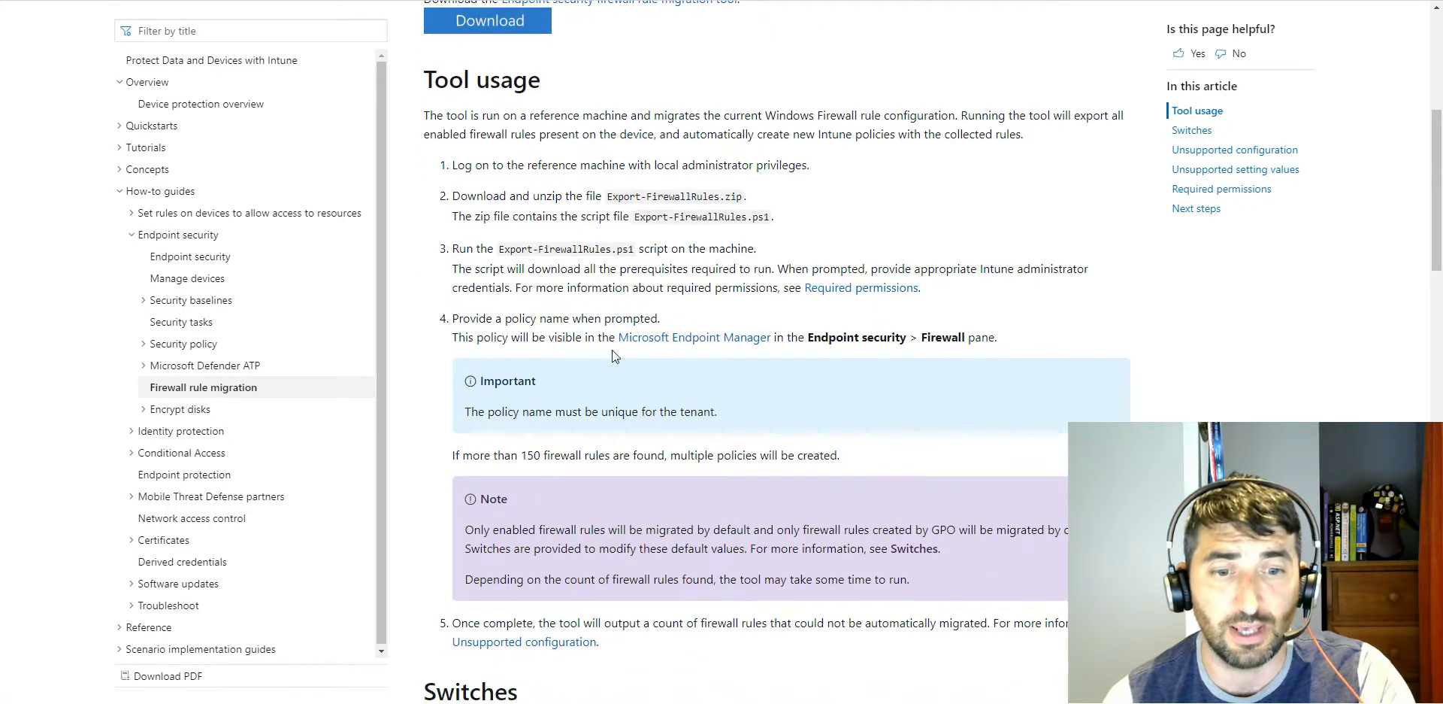
scroll(612, 350, down, 7)
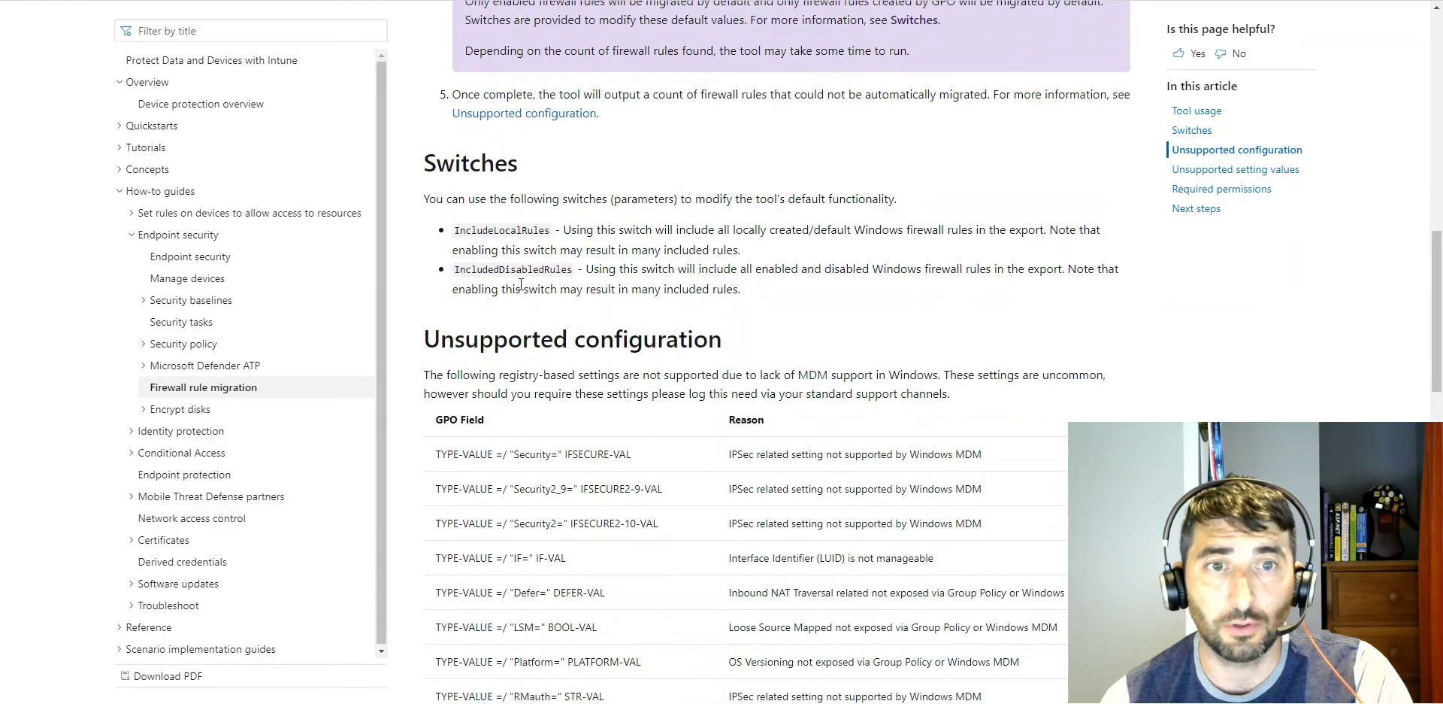
drag(465, 227, 555, 233)
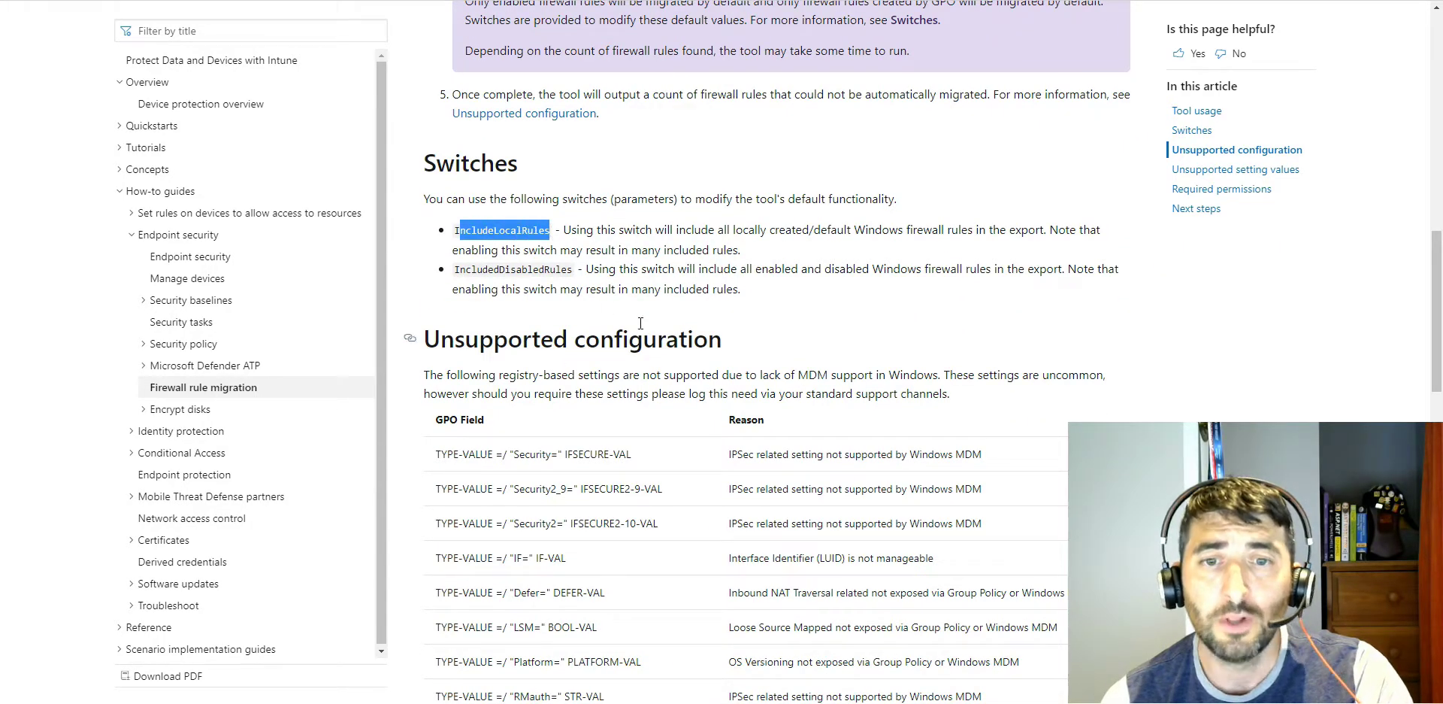
scroll(683, 315, down, 5)
scroll(698, 286, up, 2)
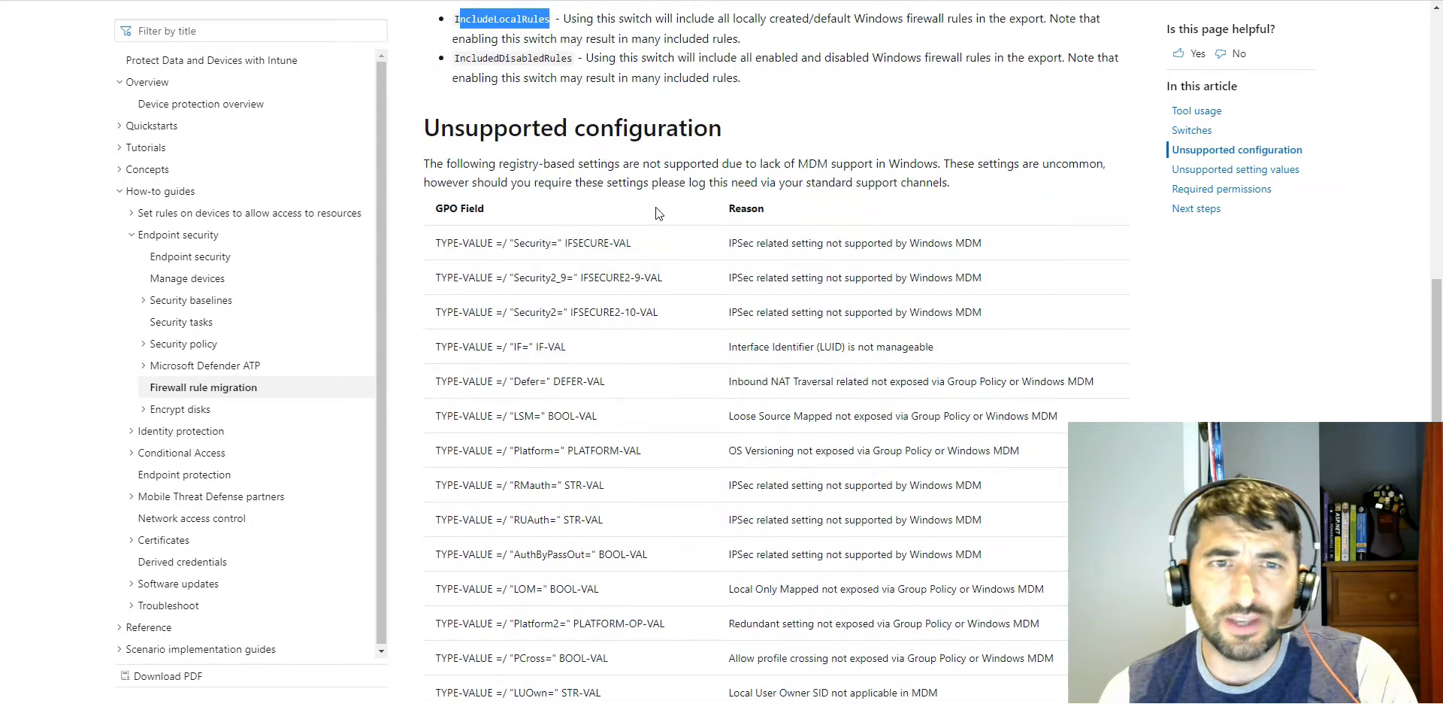
scroll(720, 284, down, 8)
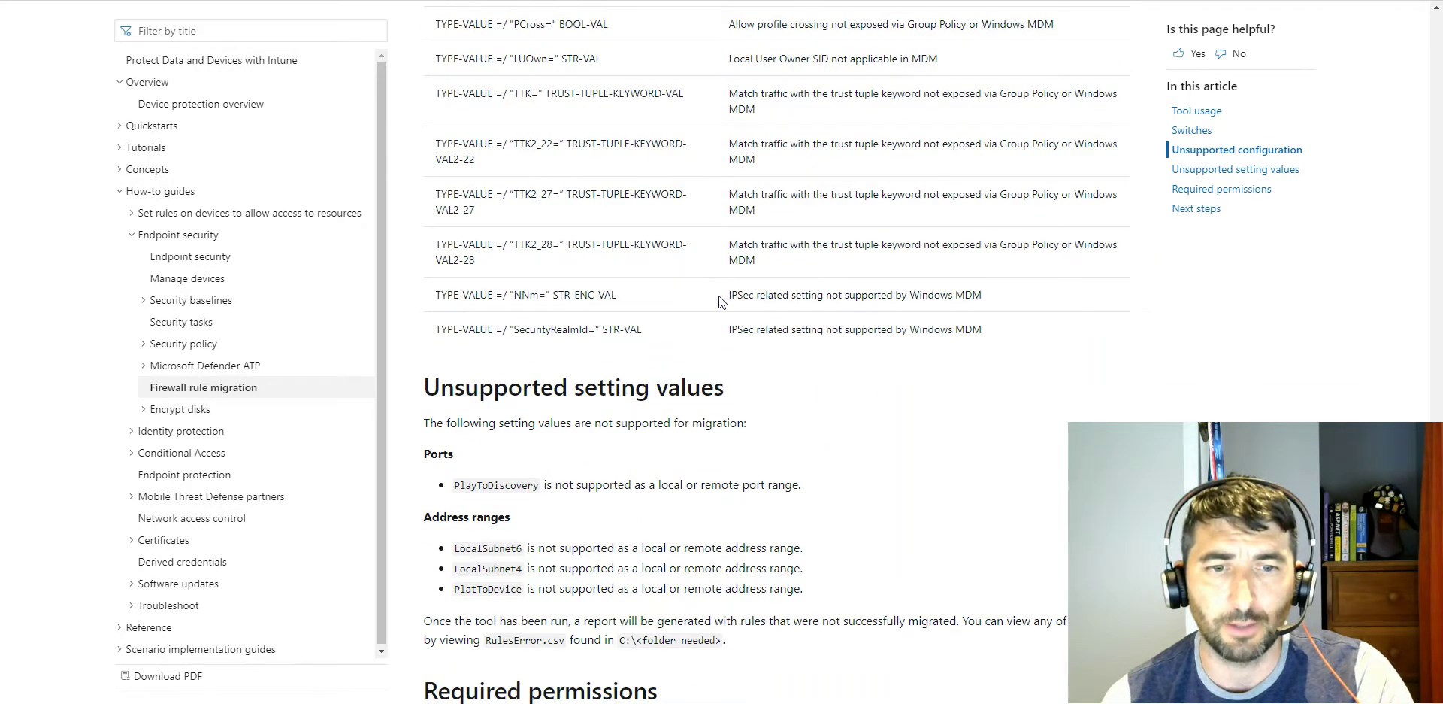
scroll(719, 295, down, 5)
scroll(718, 302, up, 15)
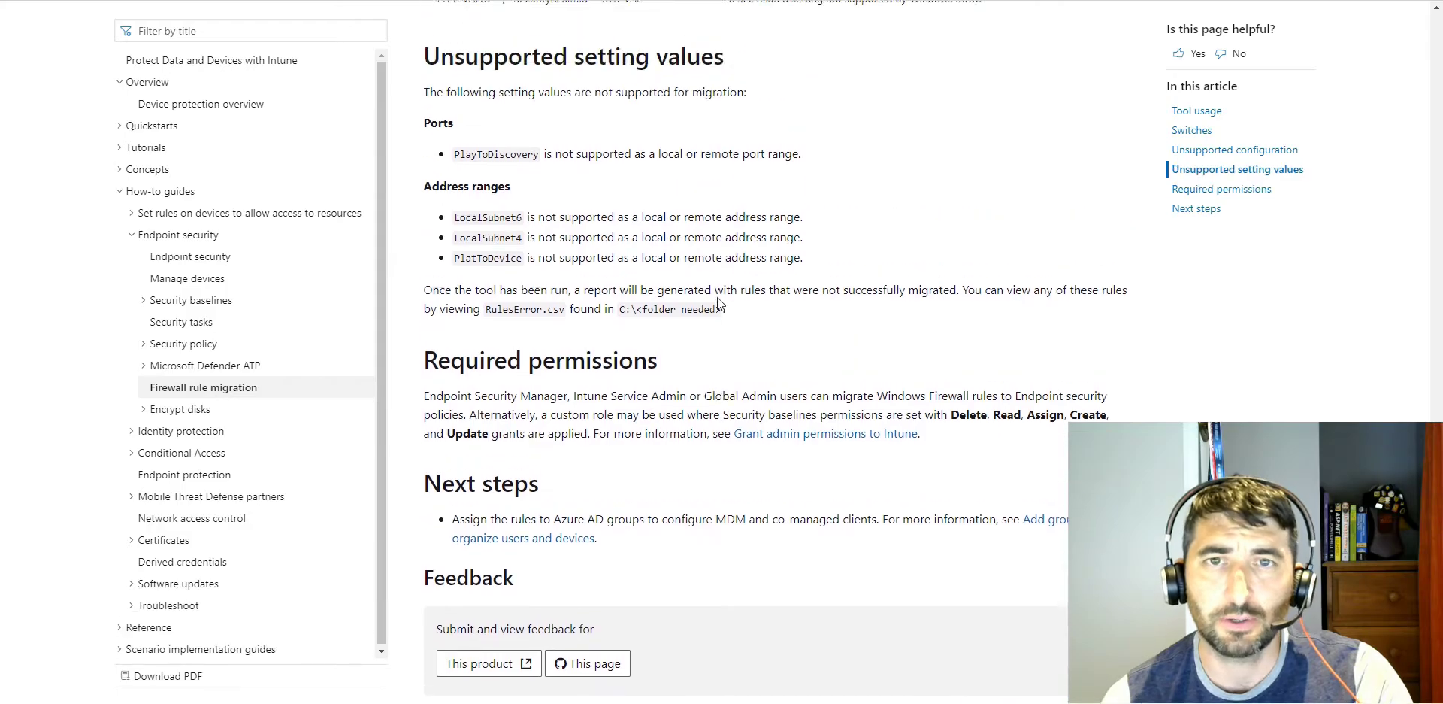
scroll(720, 303, up, 5)
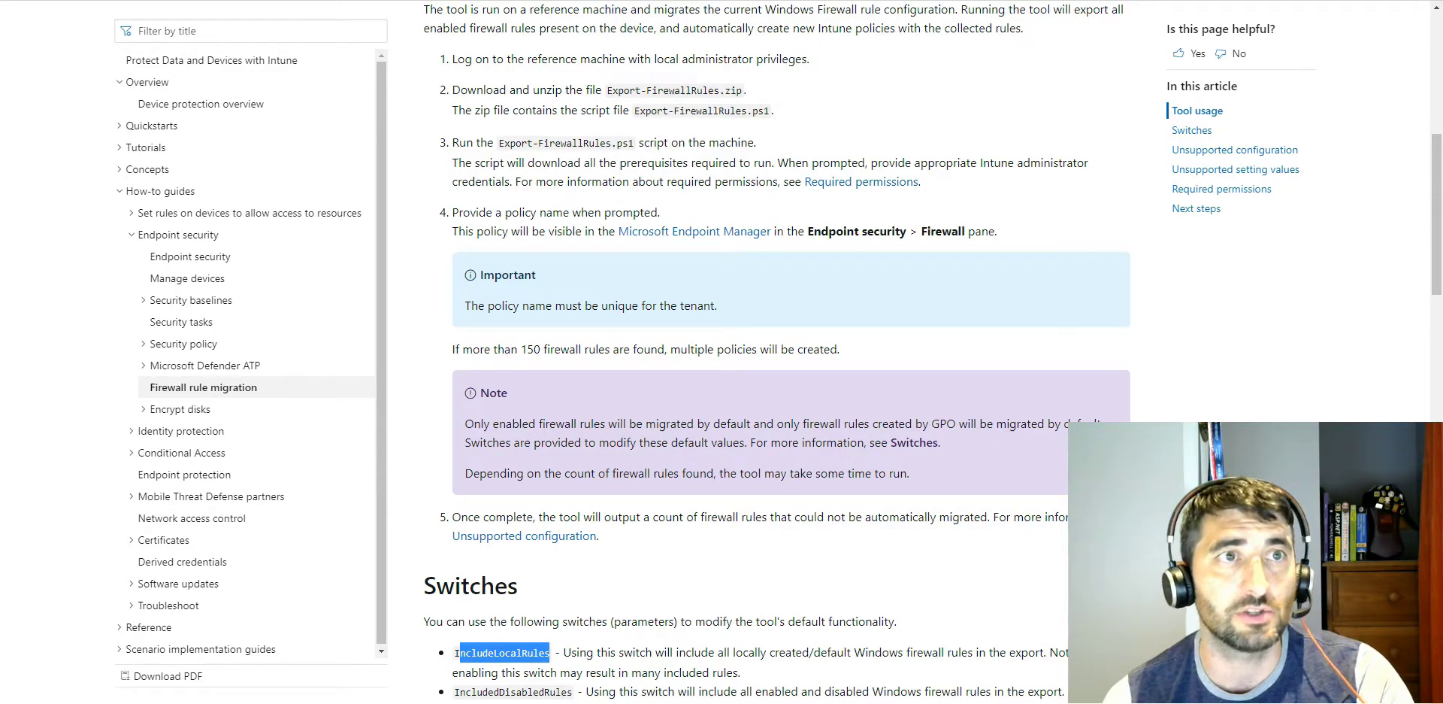
Step: Switch to the Microsoft Endpoint Manager admin center and open the LTL_Vlog_Firewall_Rules_v2-1 firewall policy
key(ctrl+Tab)
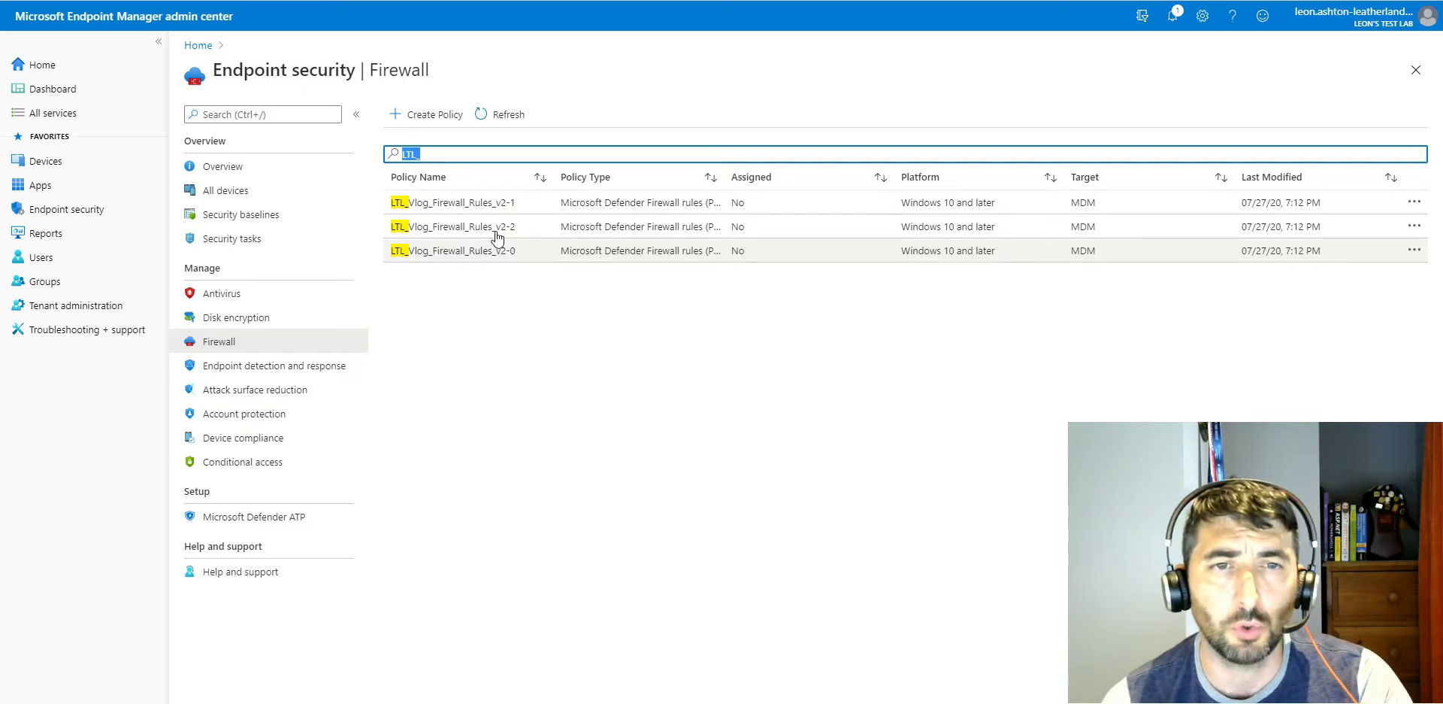
click(487, 203)
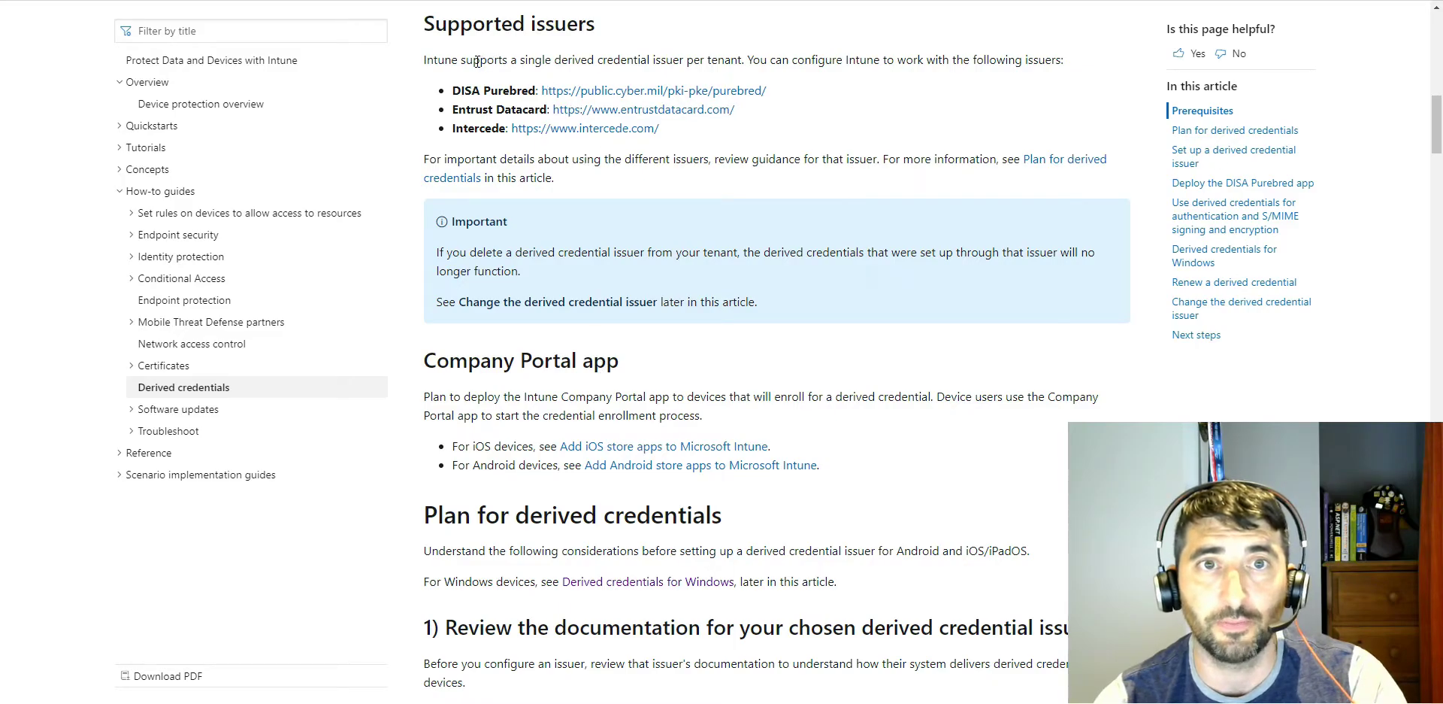
Step: Examine the supported issuers and planning sections of the derived credentials article, highlighting the statement on a single issuer per tenant
drag(452, 60, 730, 59)
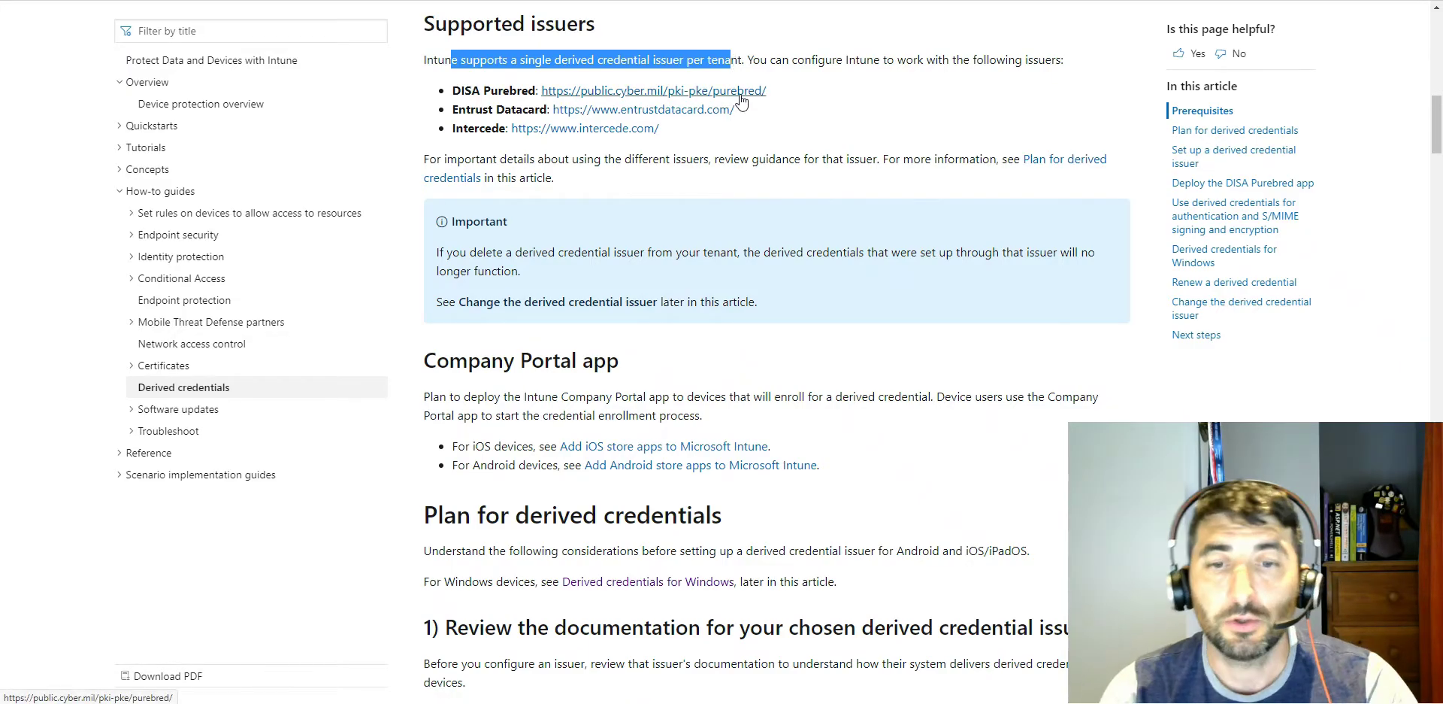
scroll(677, 286, down, 3)
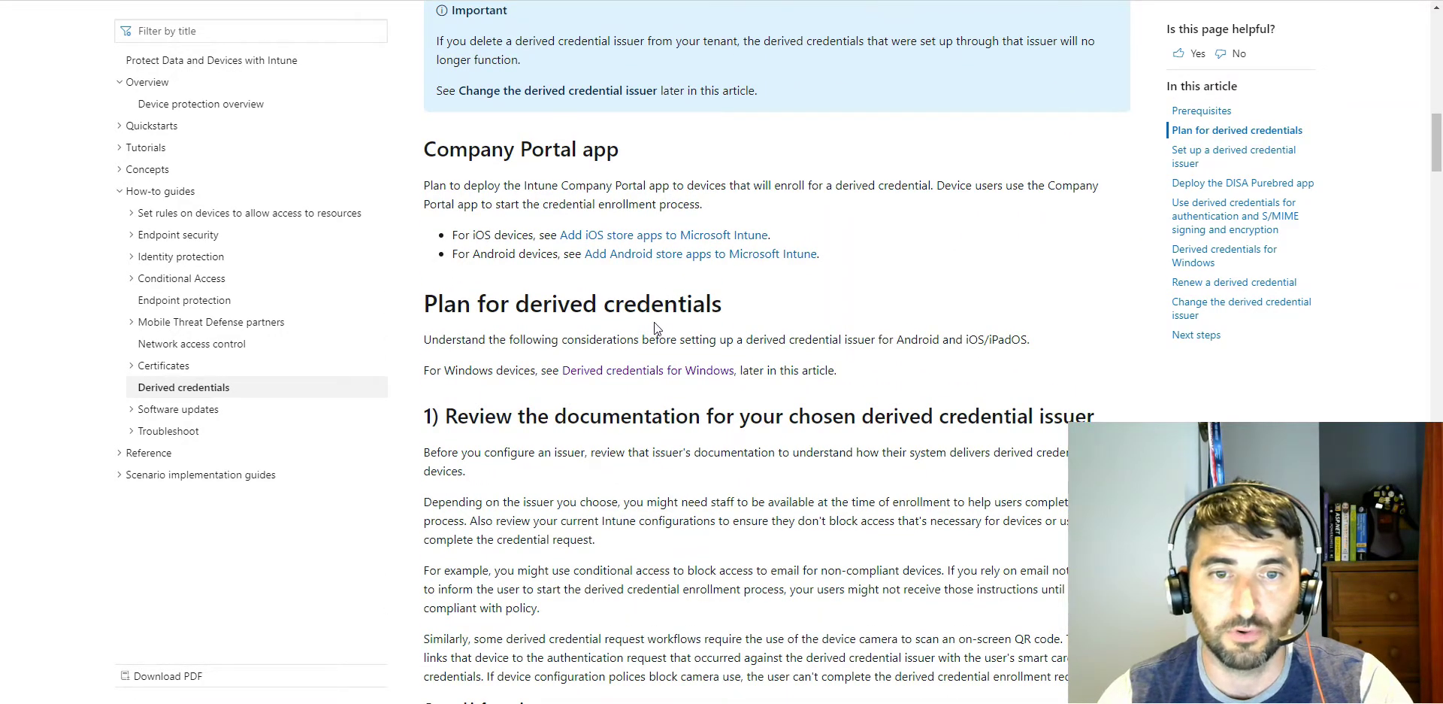
scroll(654, 324, down, 2)
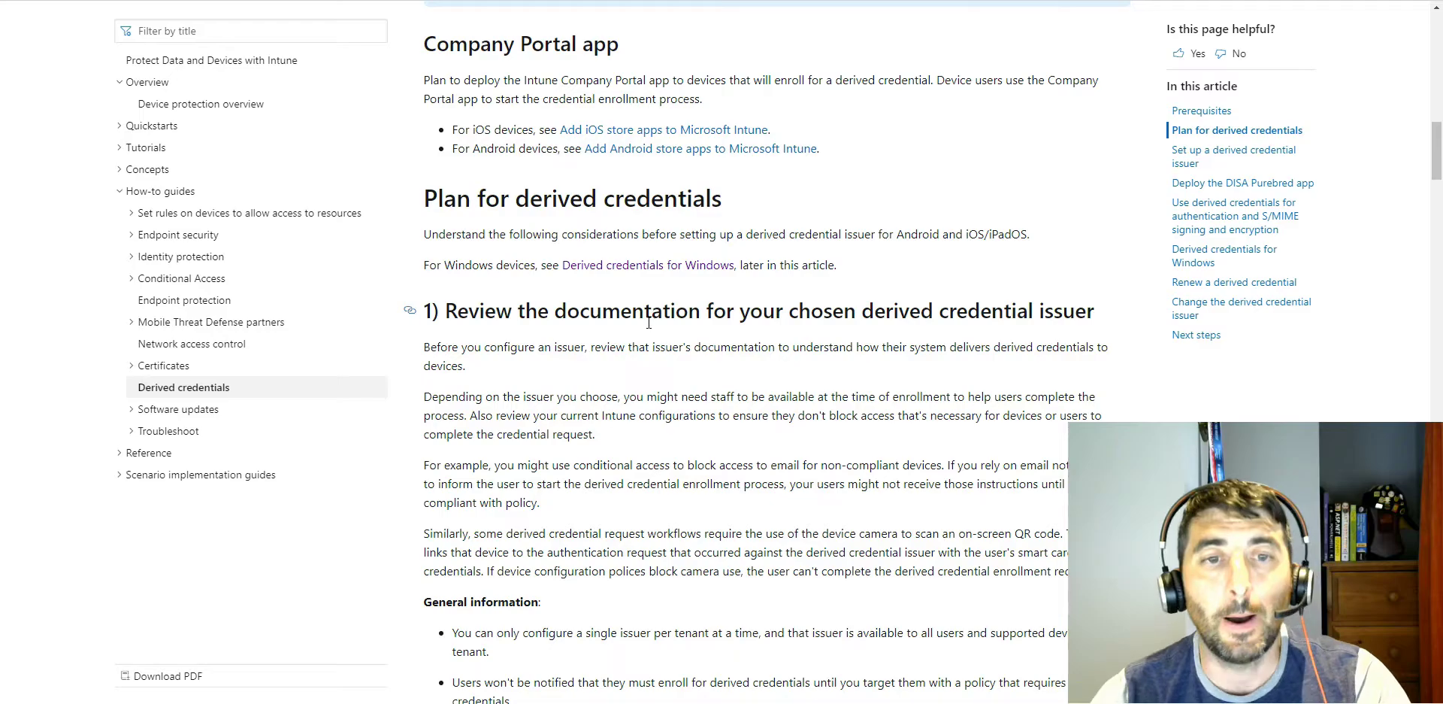
scroll(648, 328, down, 3)
scroll(647, 328, down, 7)
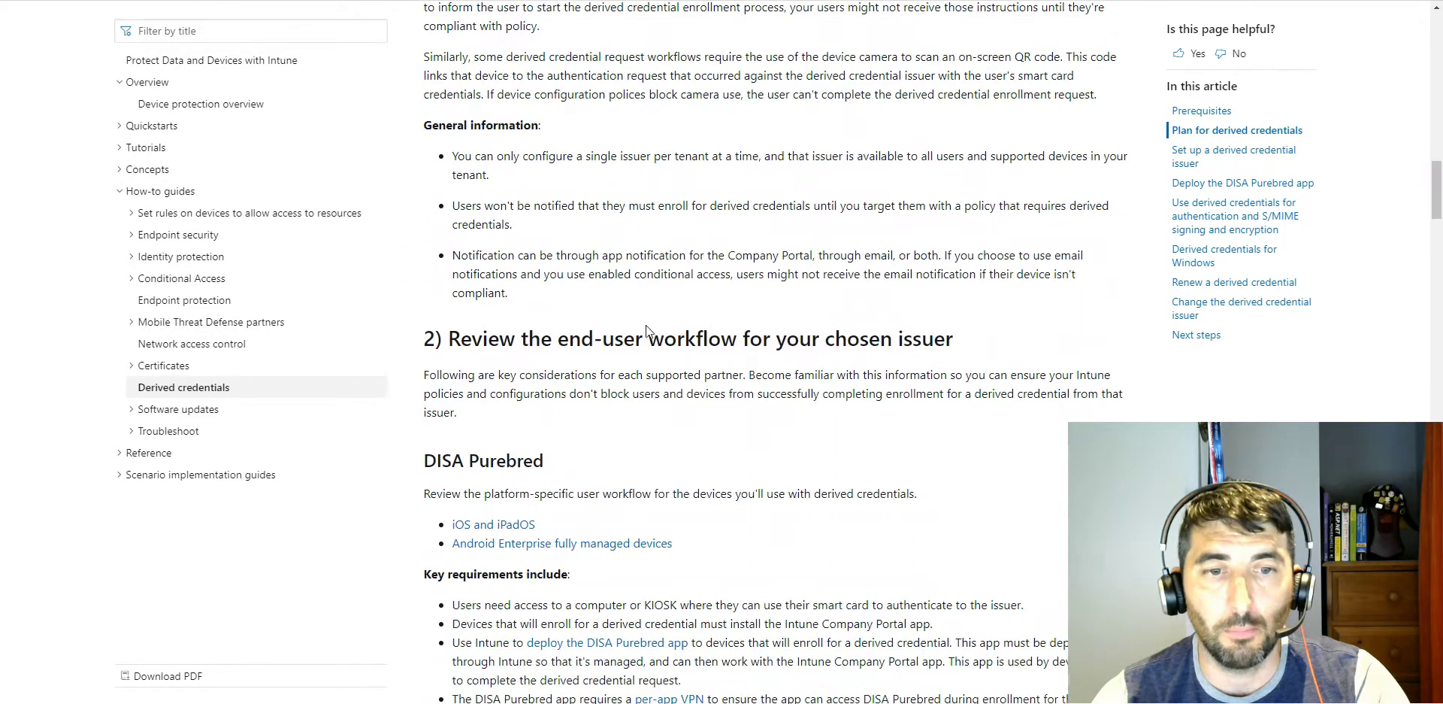
scroll(647, 328, up, 8)
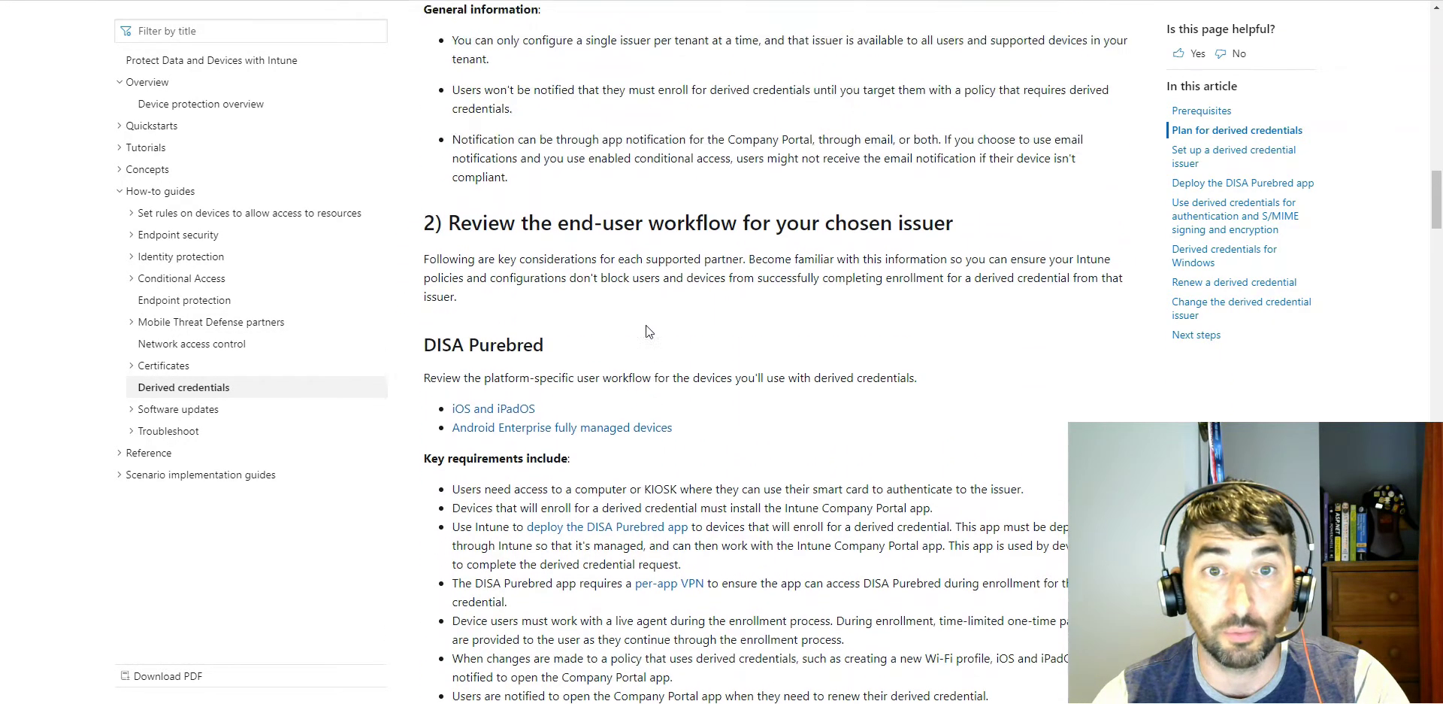
scroll(647, 328, up, 3)
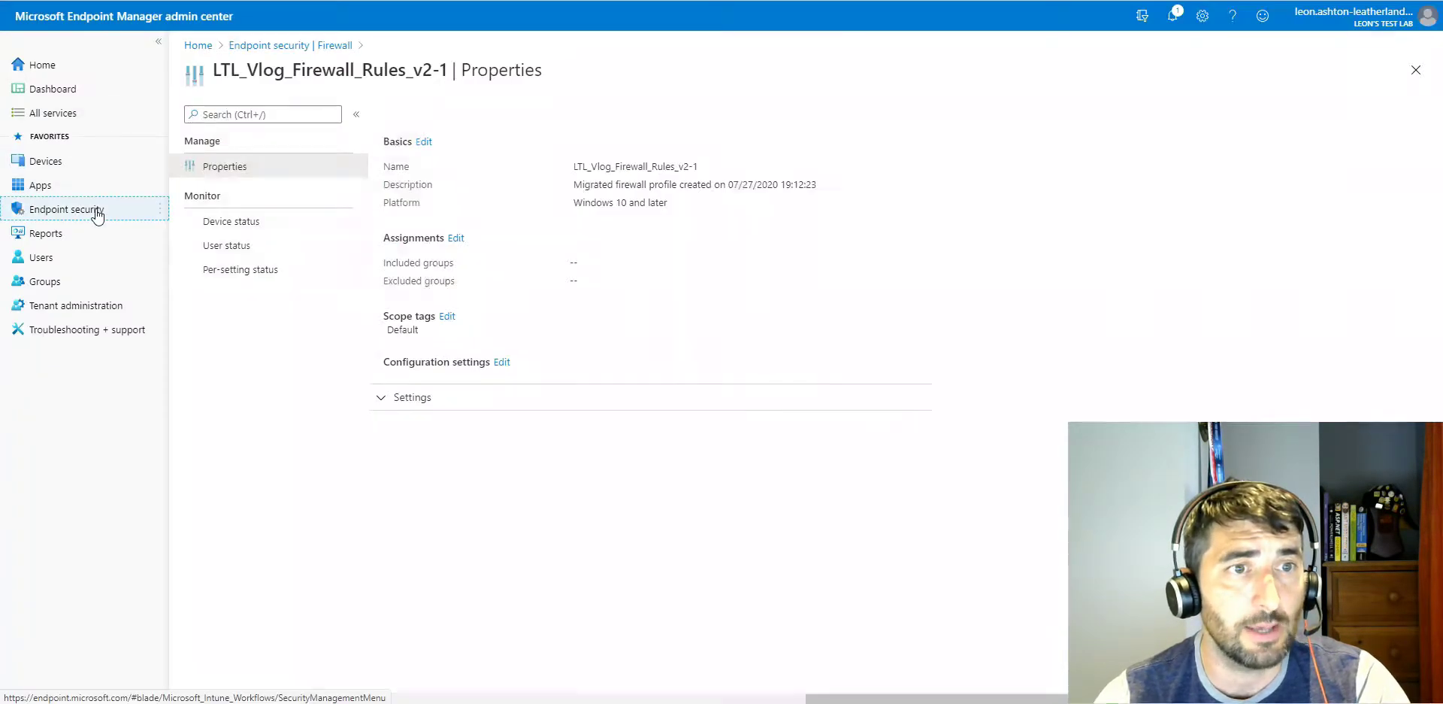
Step: Open the list of Windows configuration profiles in the Microsoft Endpoint Manager admin center
click(91, 209)
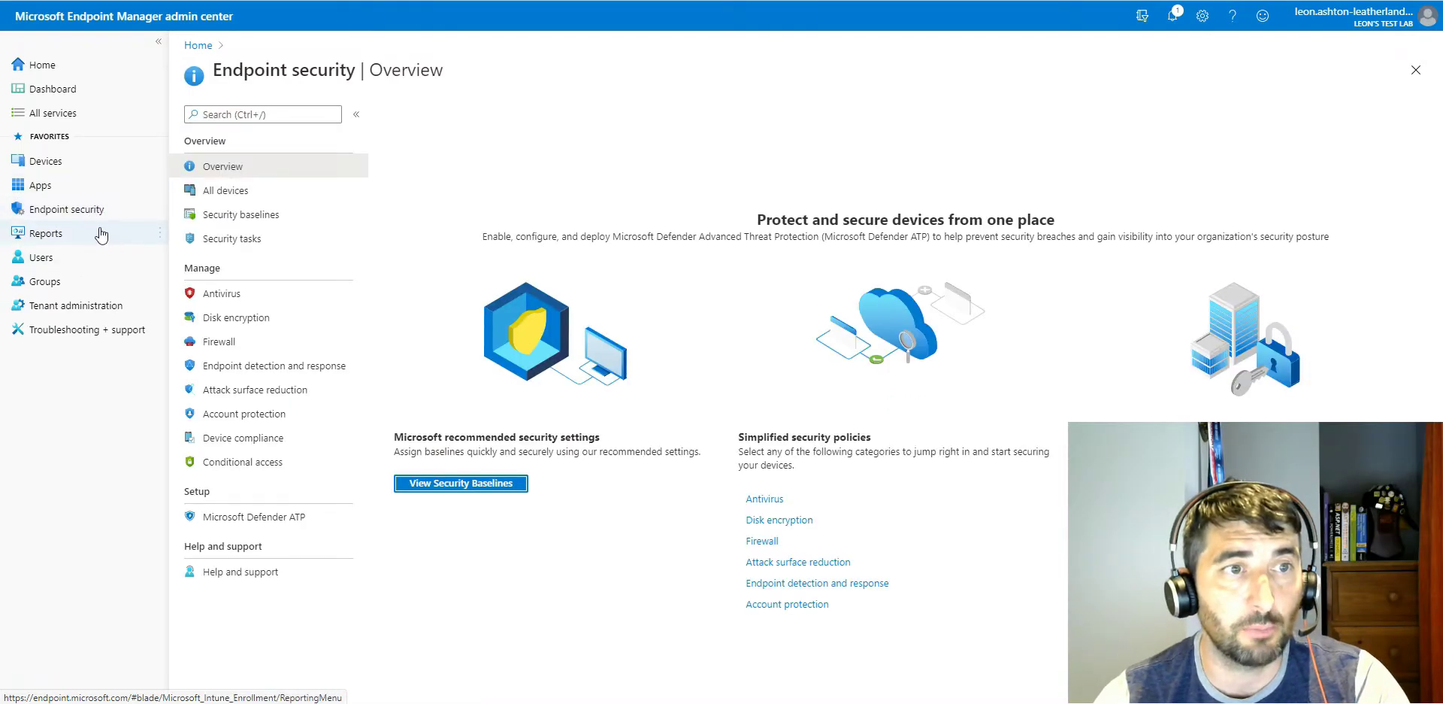
click(79, 160)
click(245, 245)
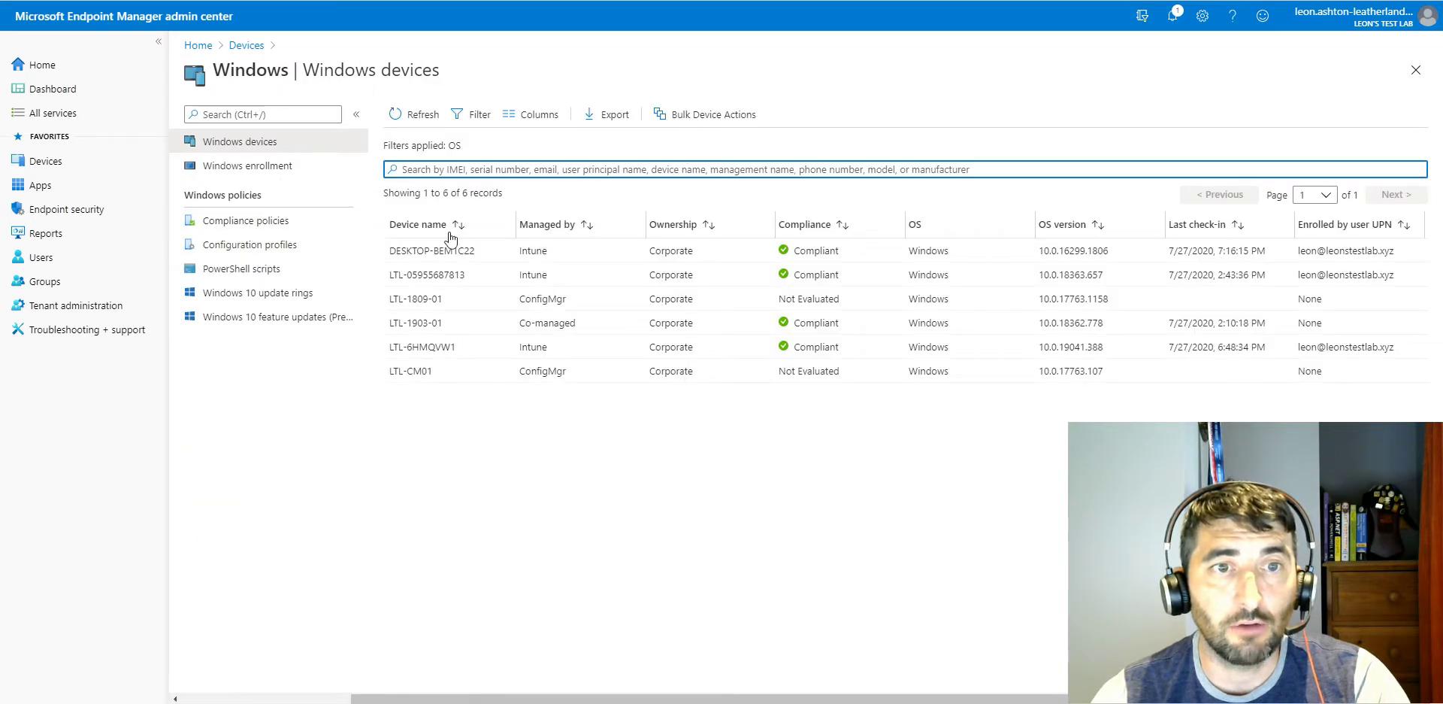
click(248, 245)
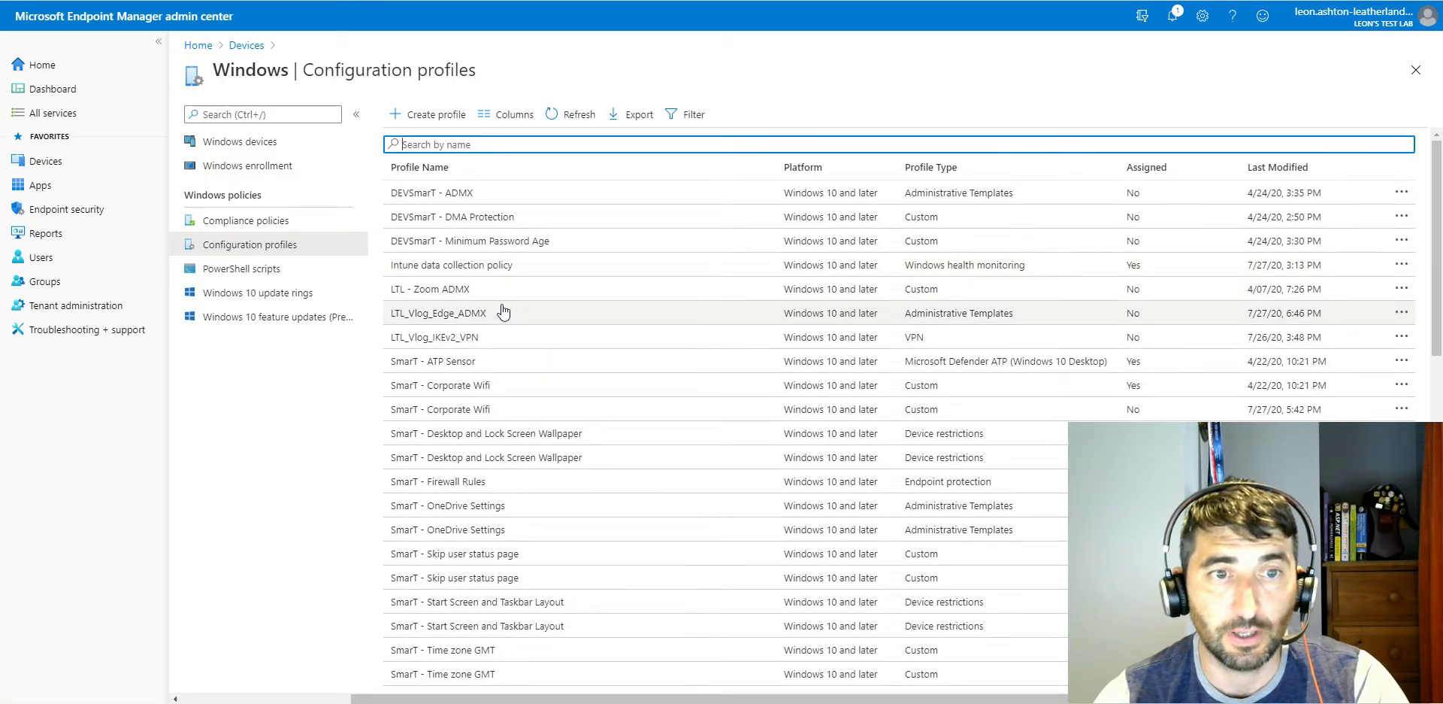
Step: Filter the Windows configuration profiles by the name prefix LTL_
click(485, 146)
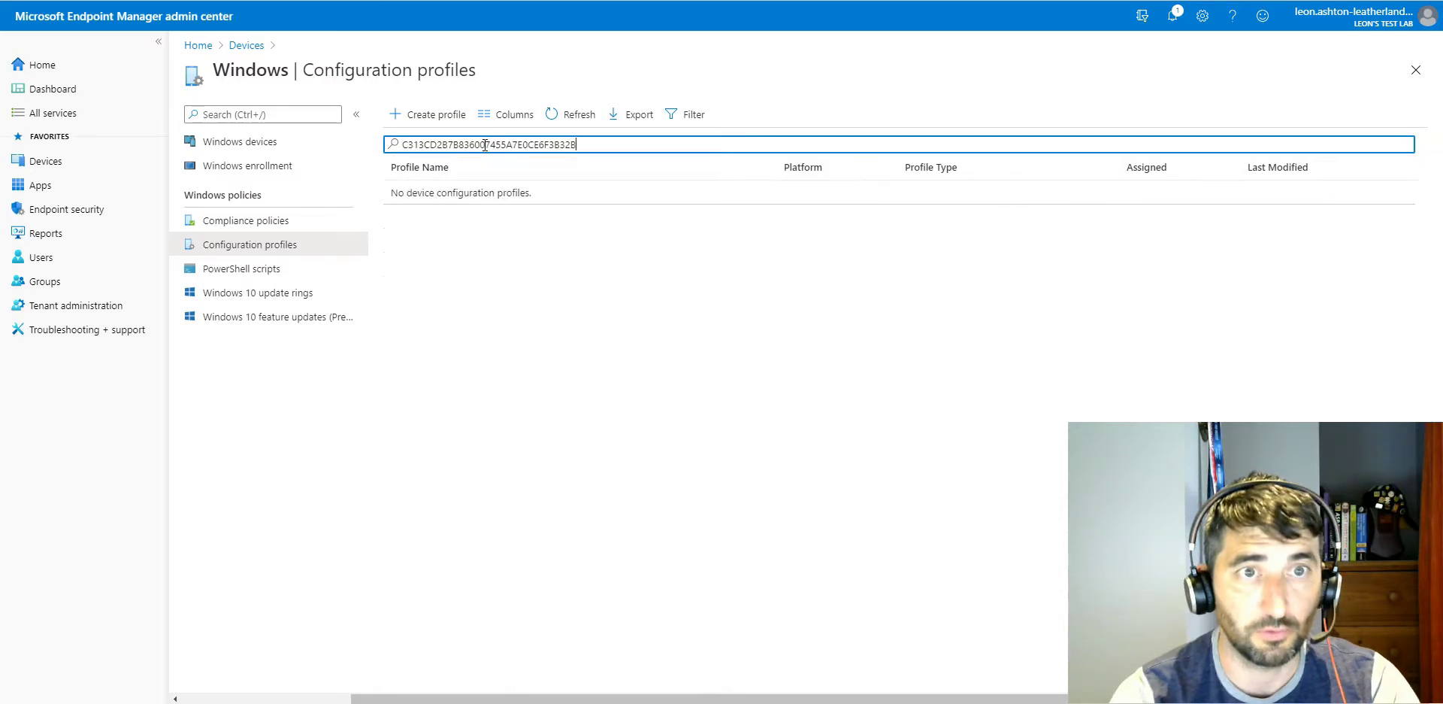
key(ctrl+a)
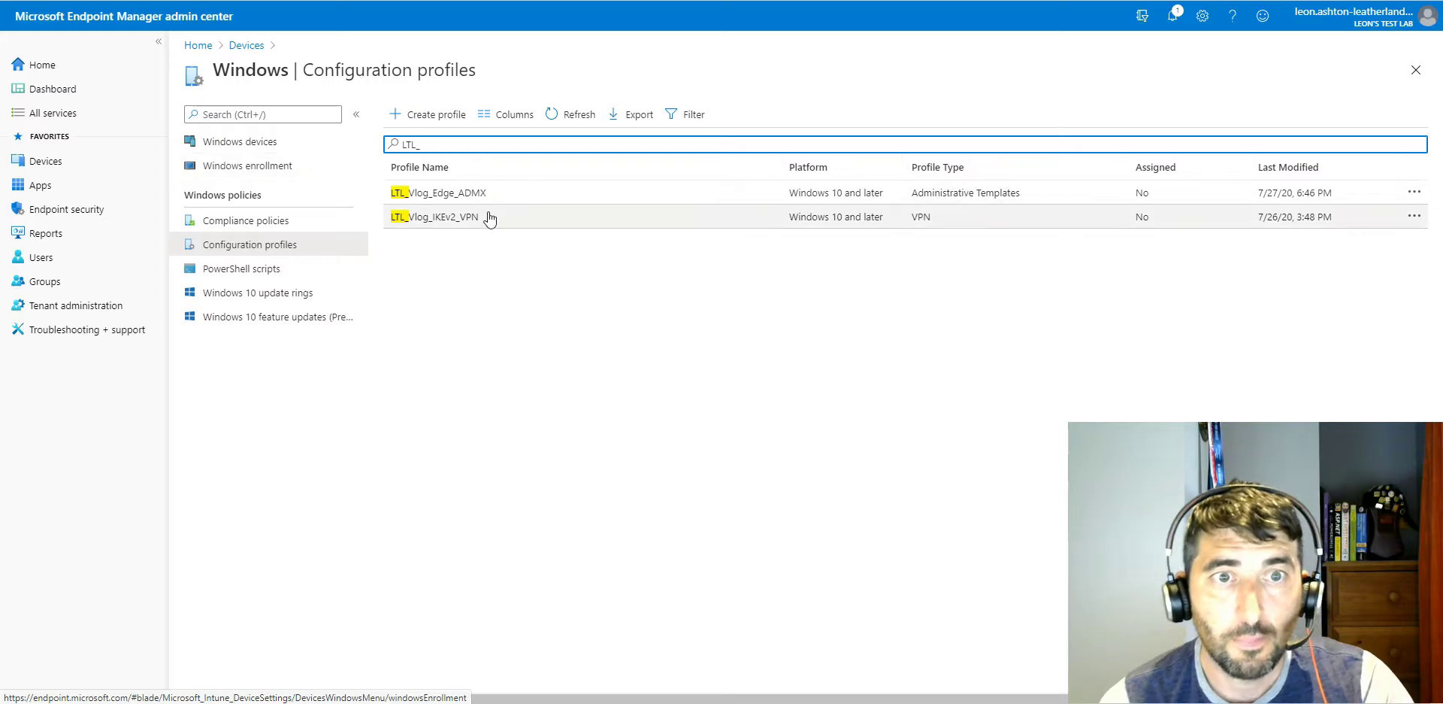
Step: Open the configuration settings of the LTL_Vlog_IKEv2_VPN profile for editing and expand the Base VPN section
click(404, 222)
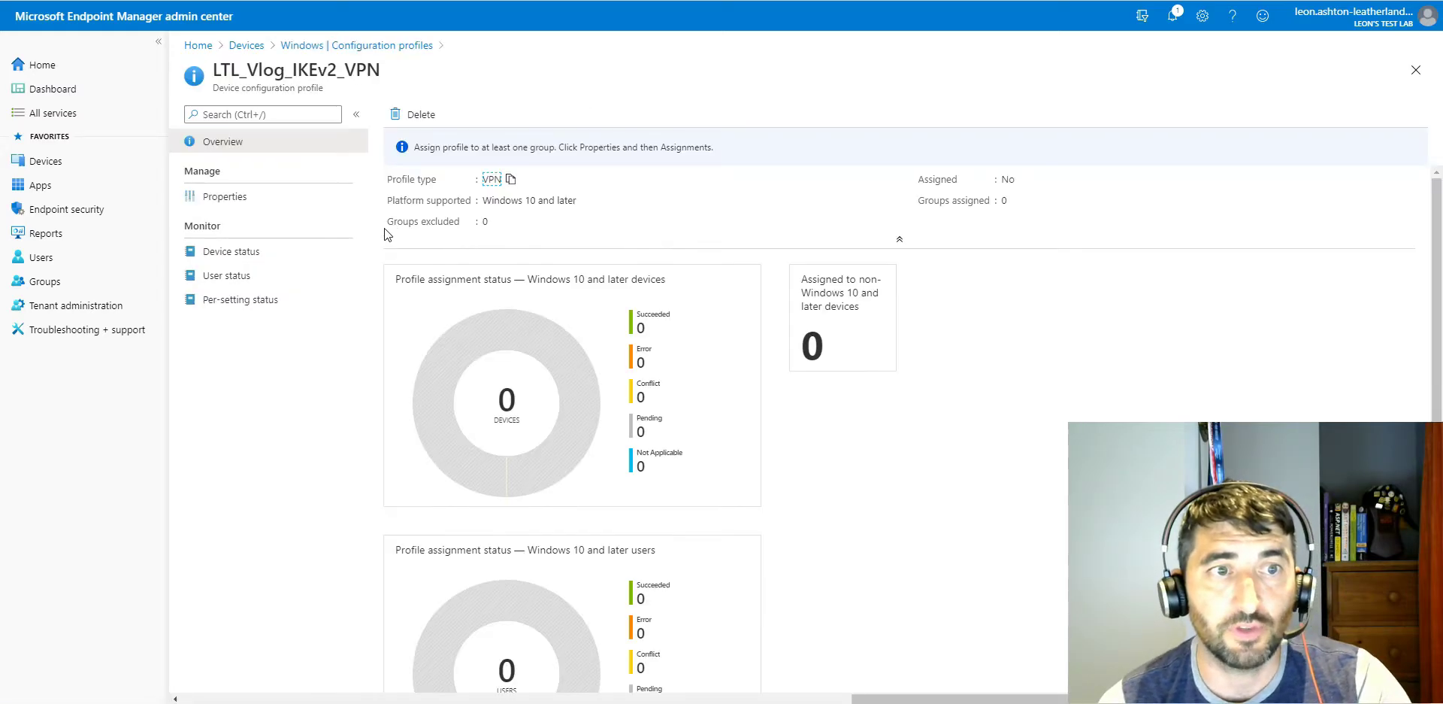
click(225, 196)
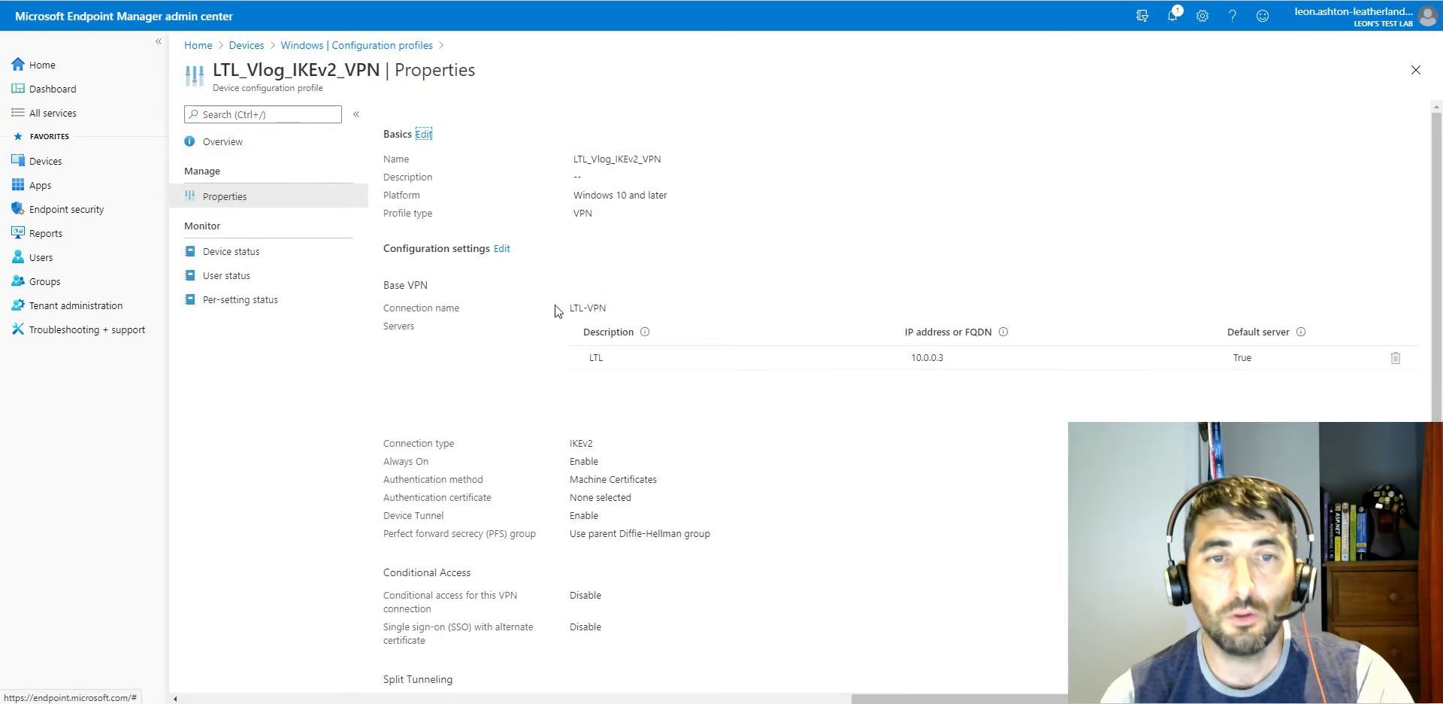
click(502, 248)
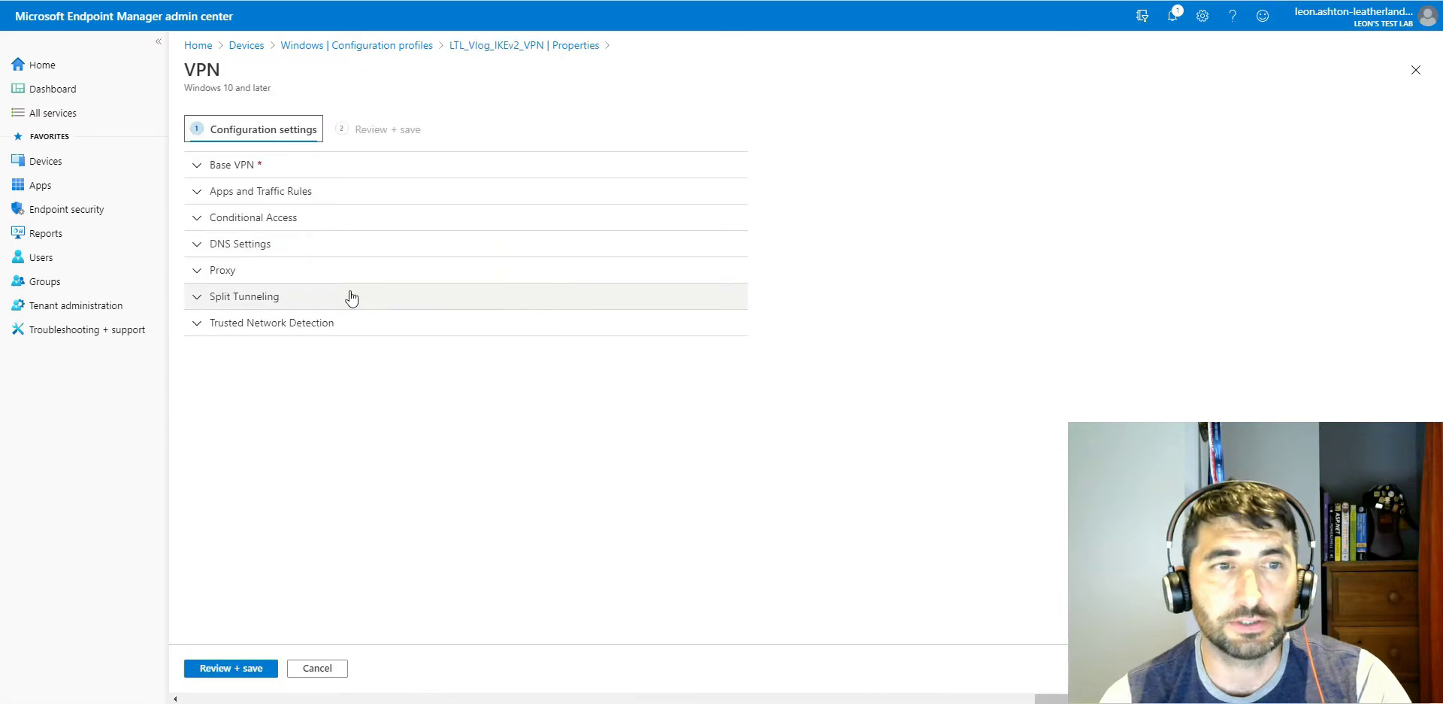
click(262, 165)
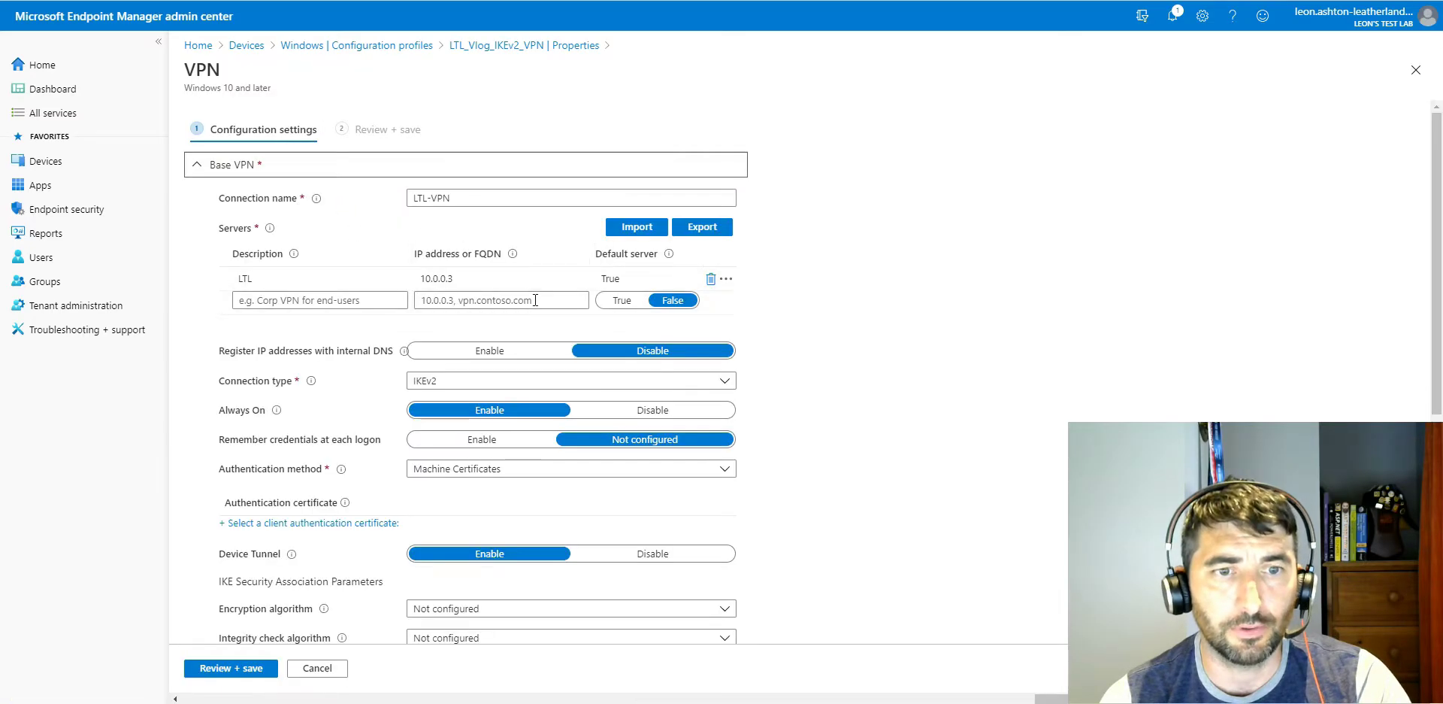
Step: Review the authentication method options and security association parameters of the VPN profile, and return to the configuration profiles, discarding edits
click(539, 470)
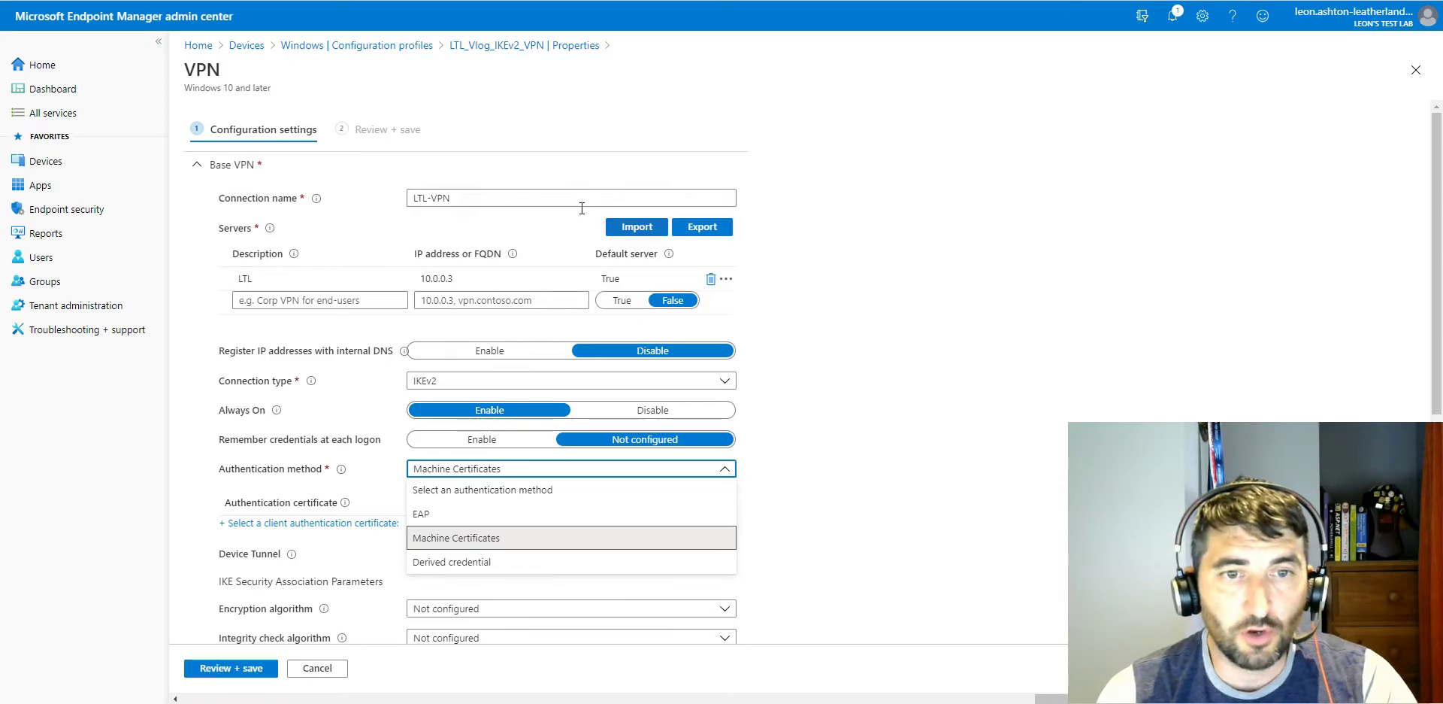
click(877, 183)
scroll(871, 219, down, 1)
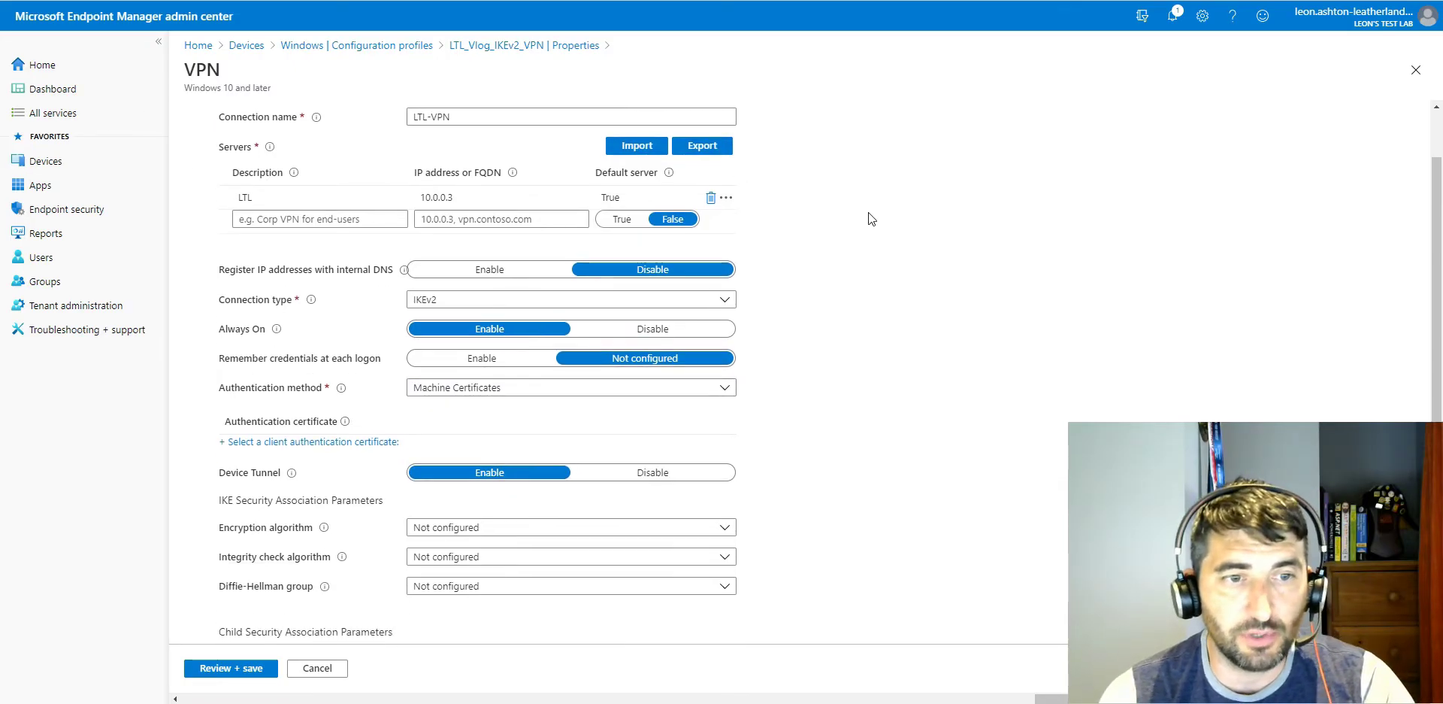
scroll(871, 219, down, 3)
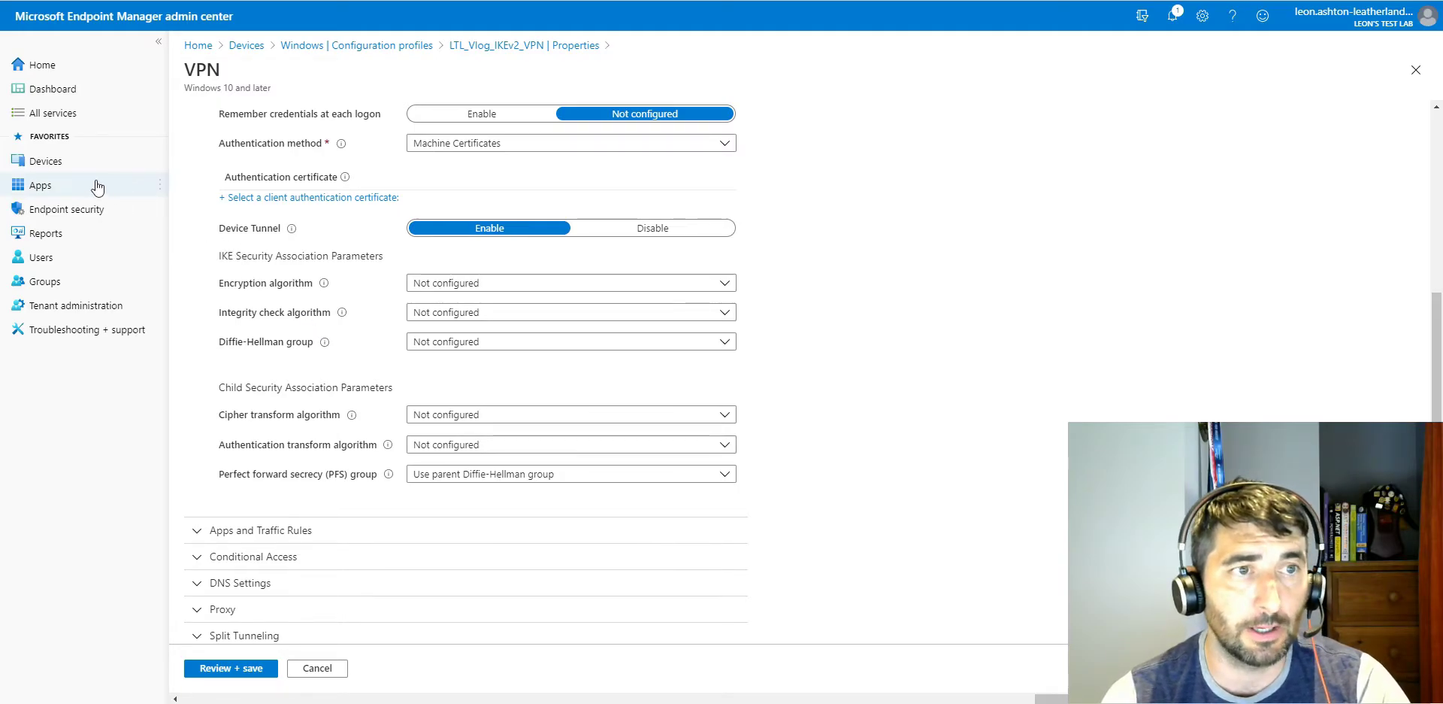
click(356, 45)
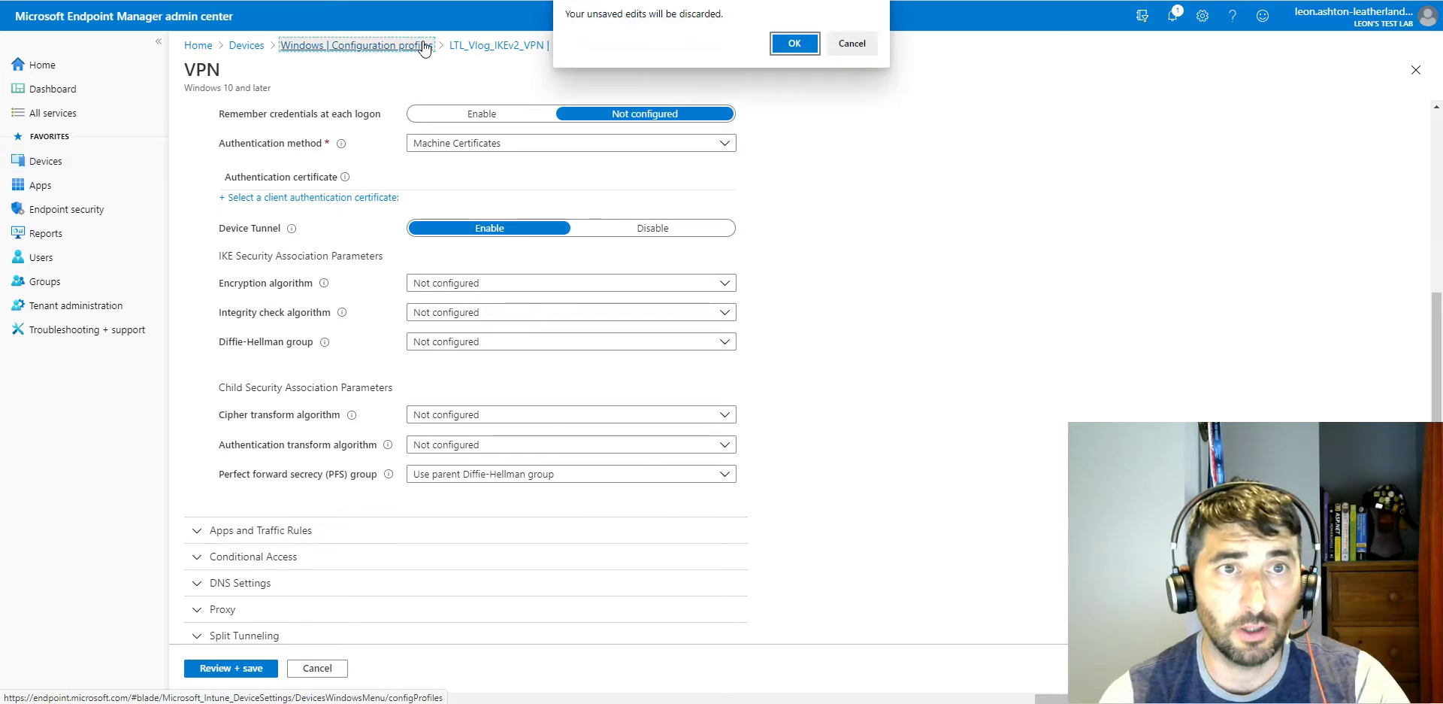
click(792, 44)
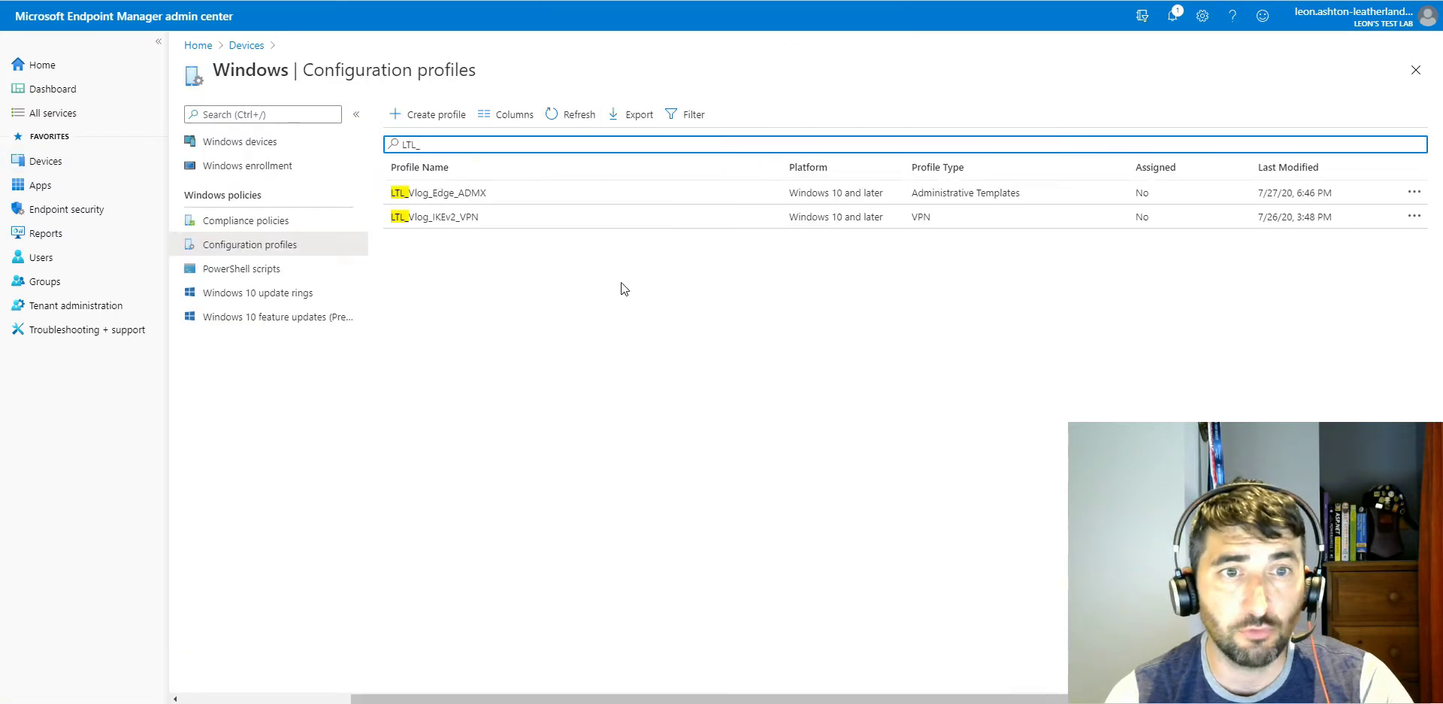
Step: View the properties of the LTL_Vlog_Edge_ADMX profile and return to the configuration profiles list
click(444, 192)
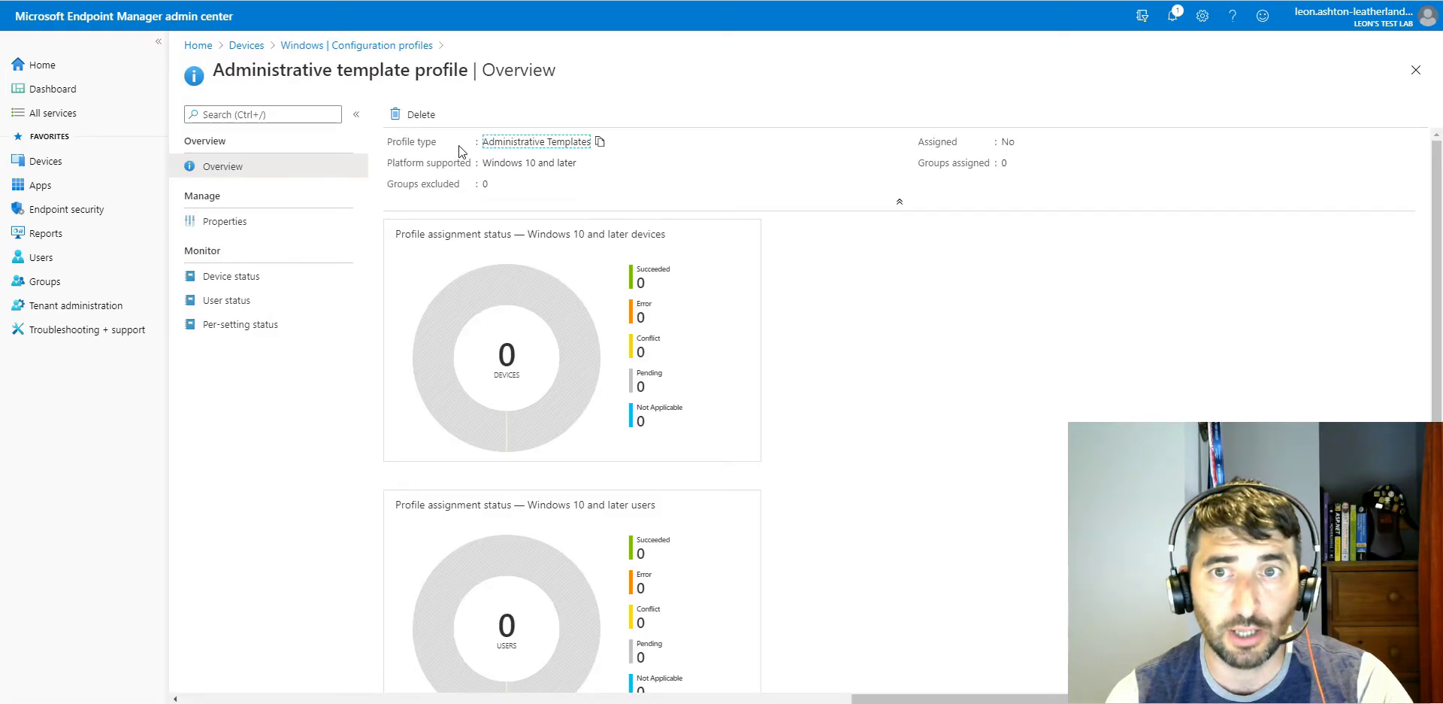
click(286, 223)
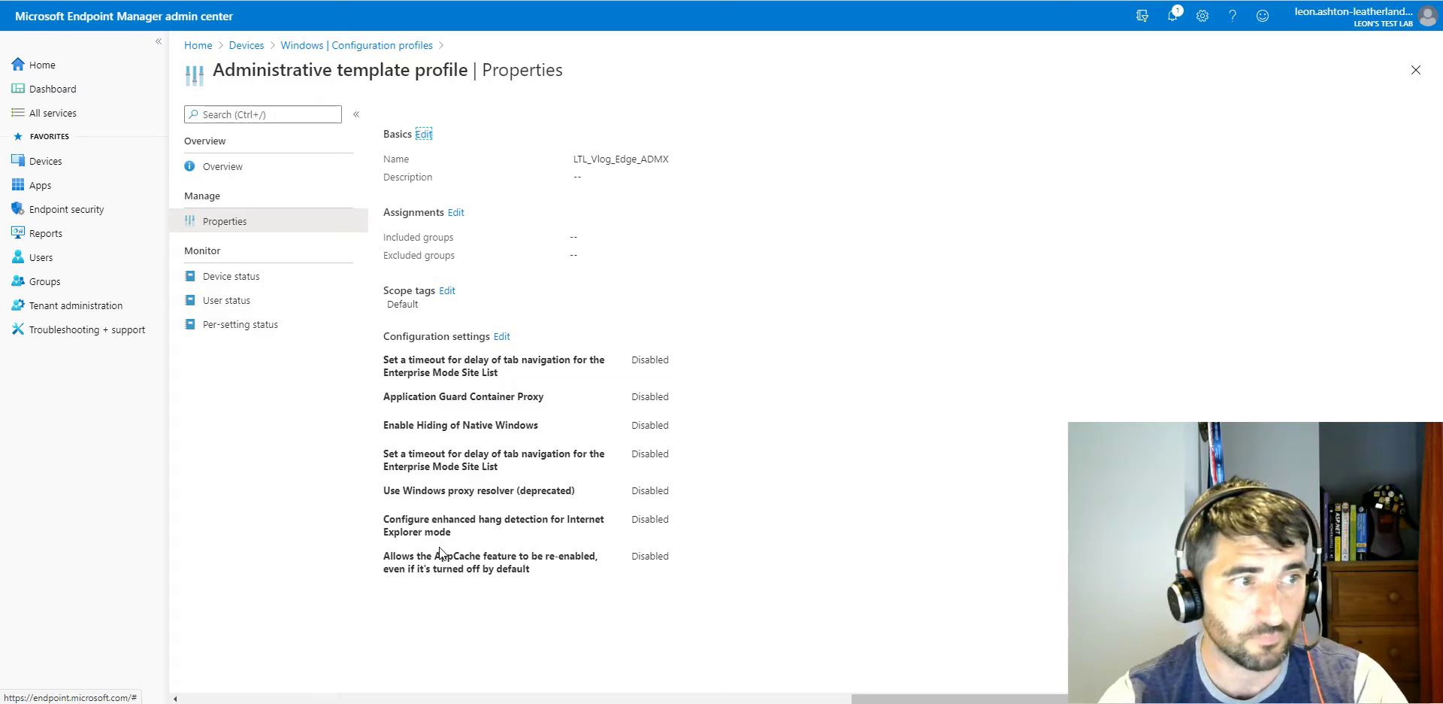
click(342, 47)
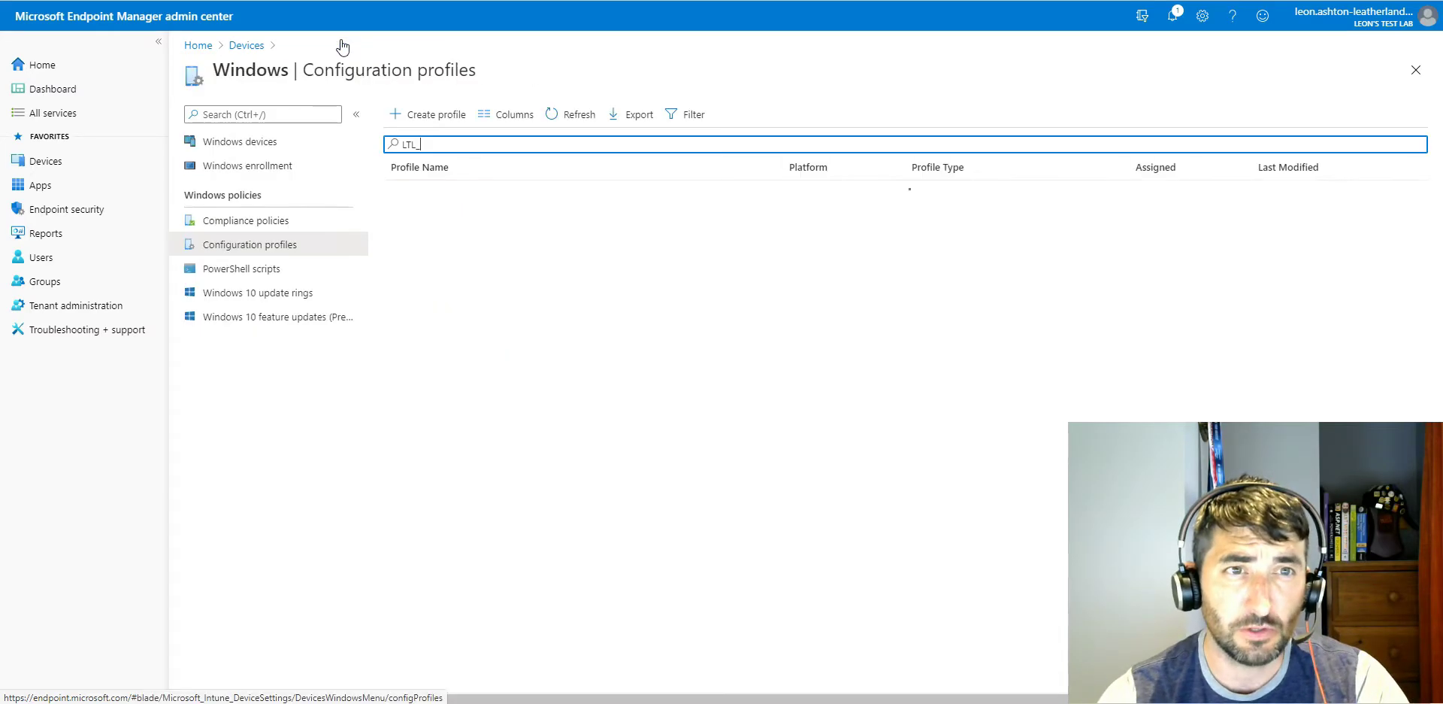
Step: Open the attack surface reduction policies under Endpoint security
click(91, 214)
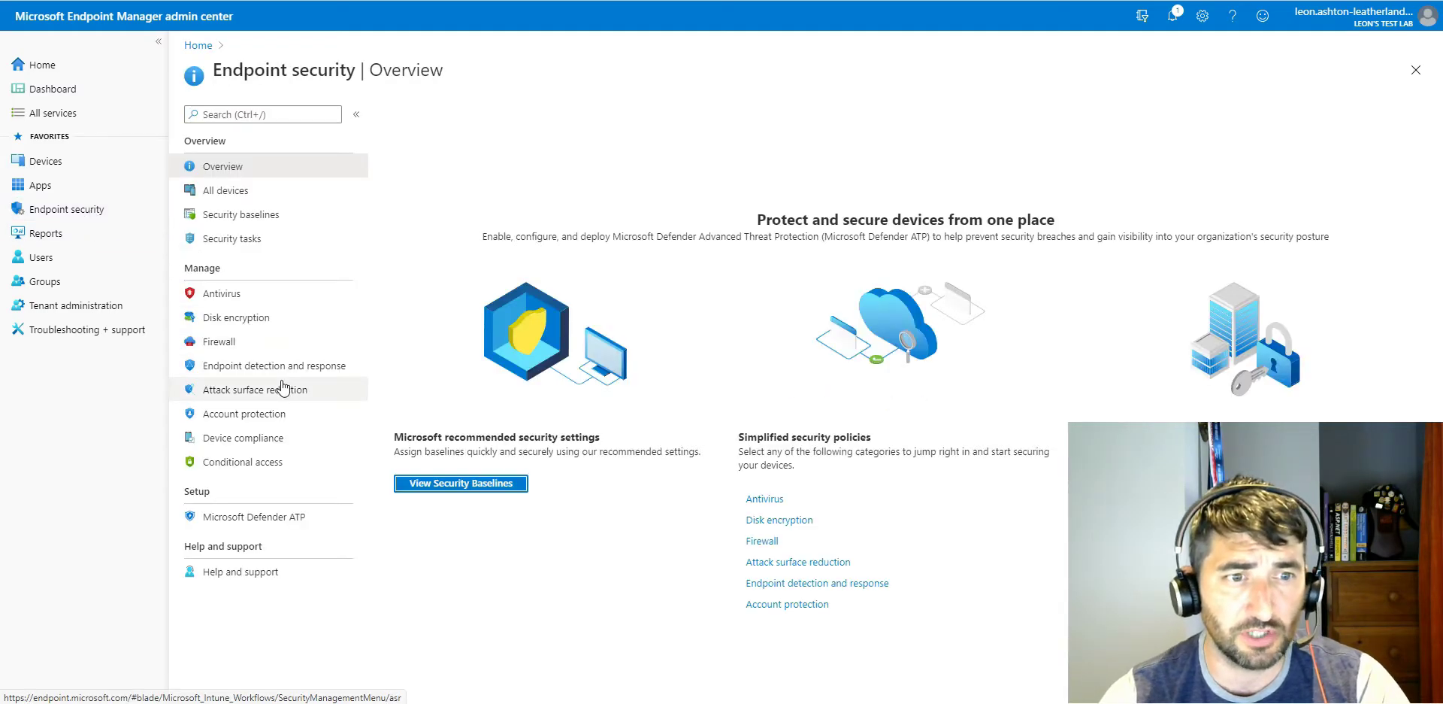
click(267, 391)
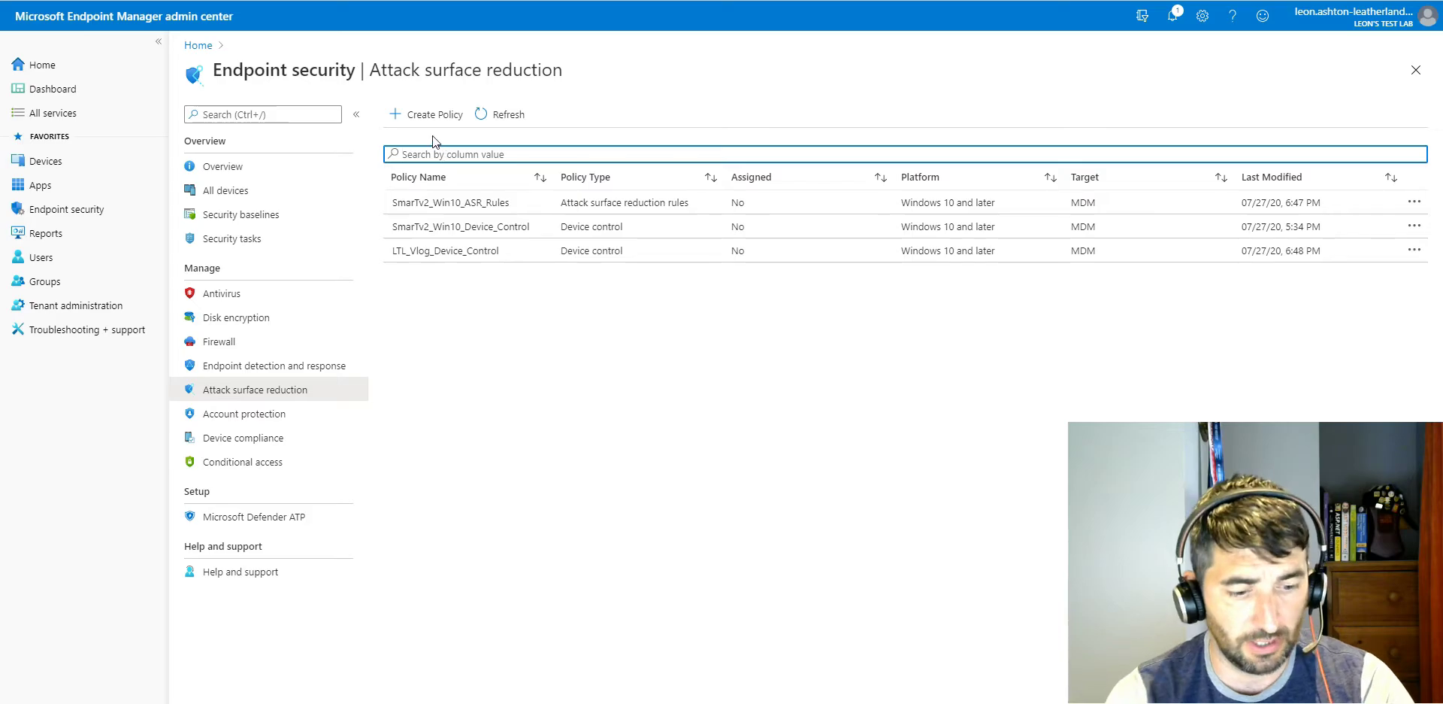
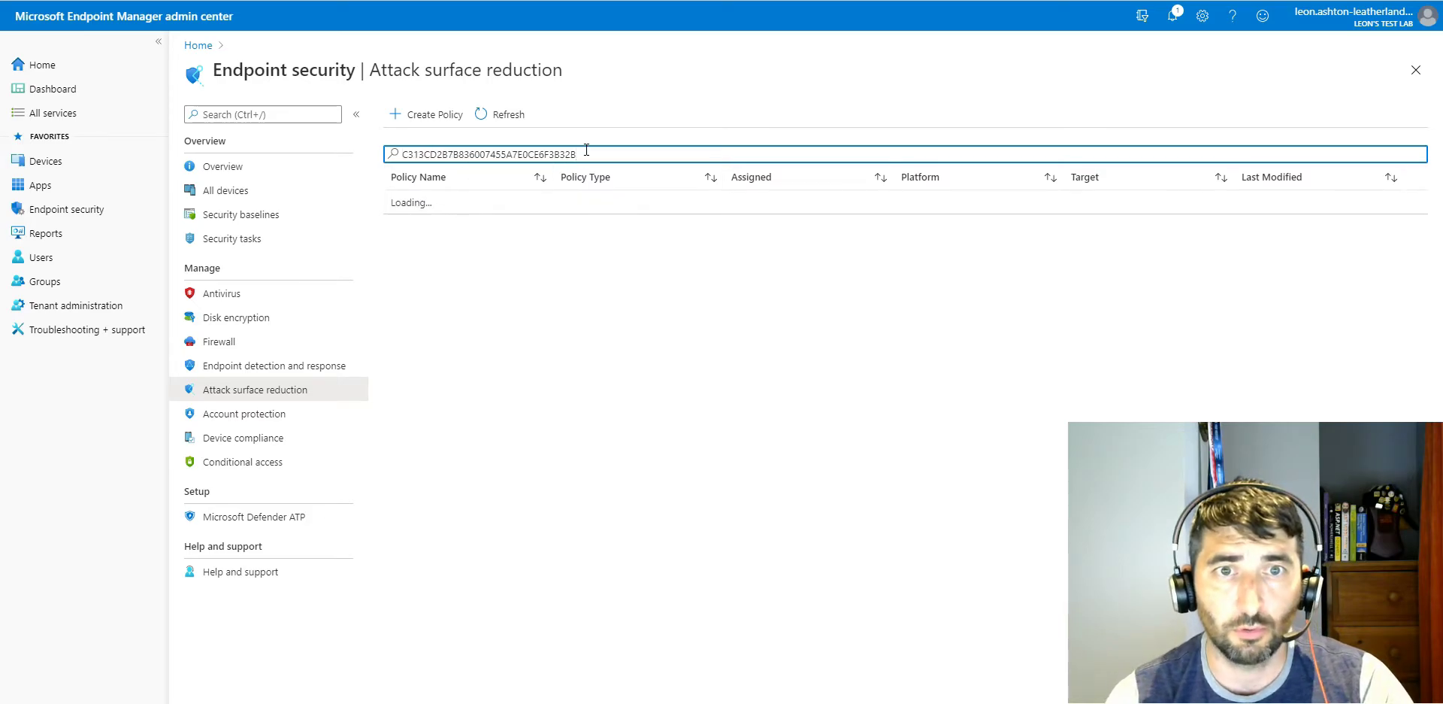
Step: Search the attack surface reduction policies for "LTL_" and open the LTL_Vlog_Device_Control policy
key(ctrl+a)
text(LTL)
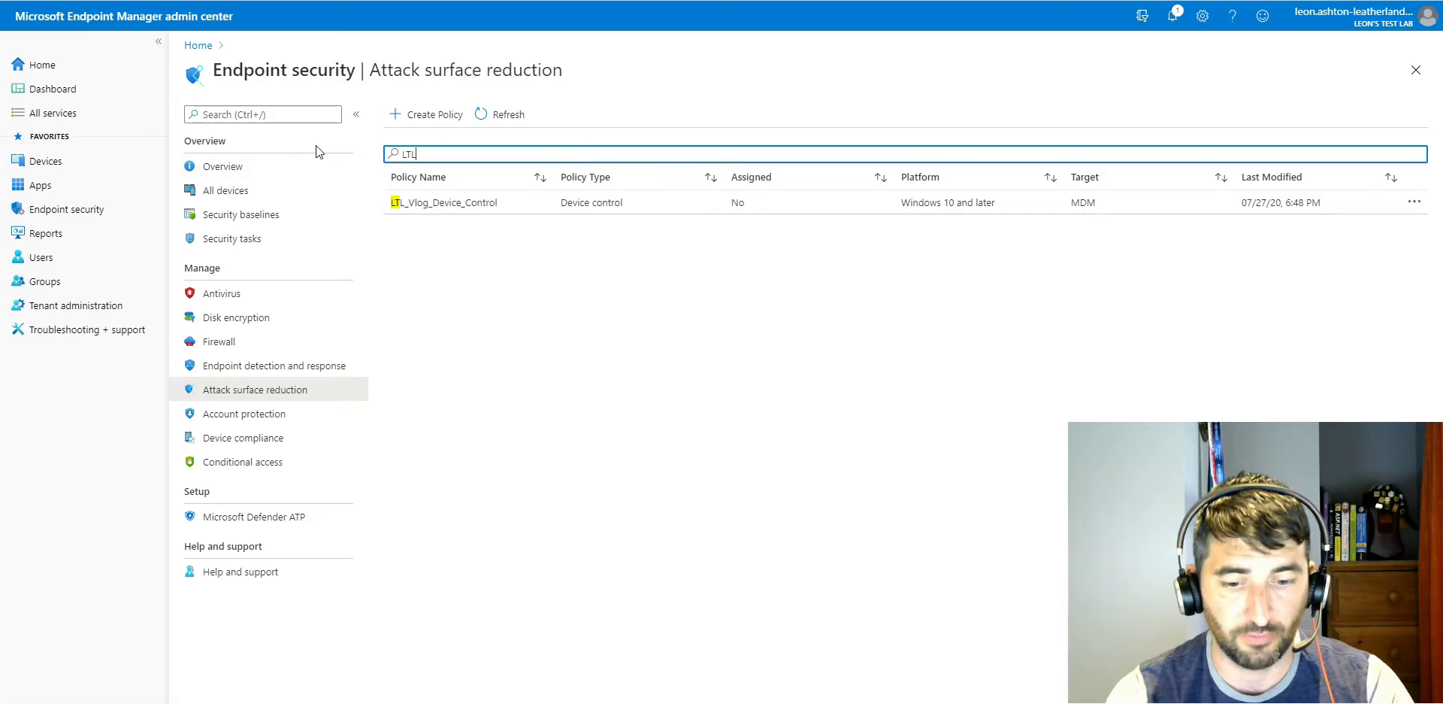
text(_)
key(ctrl+a)
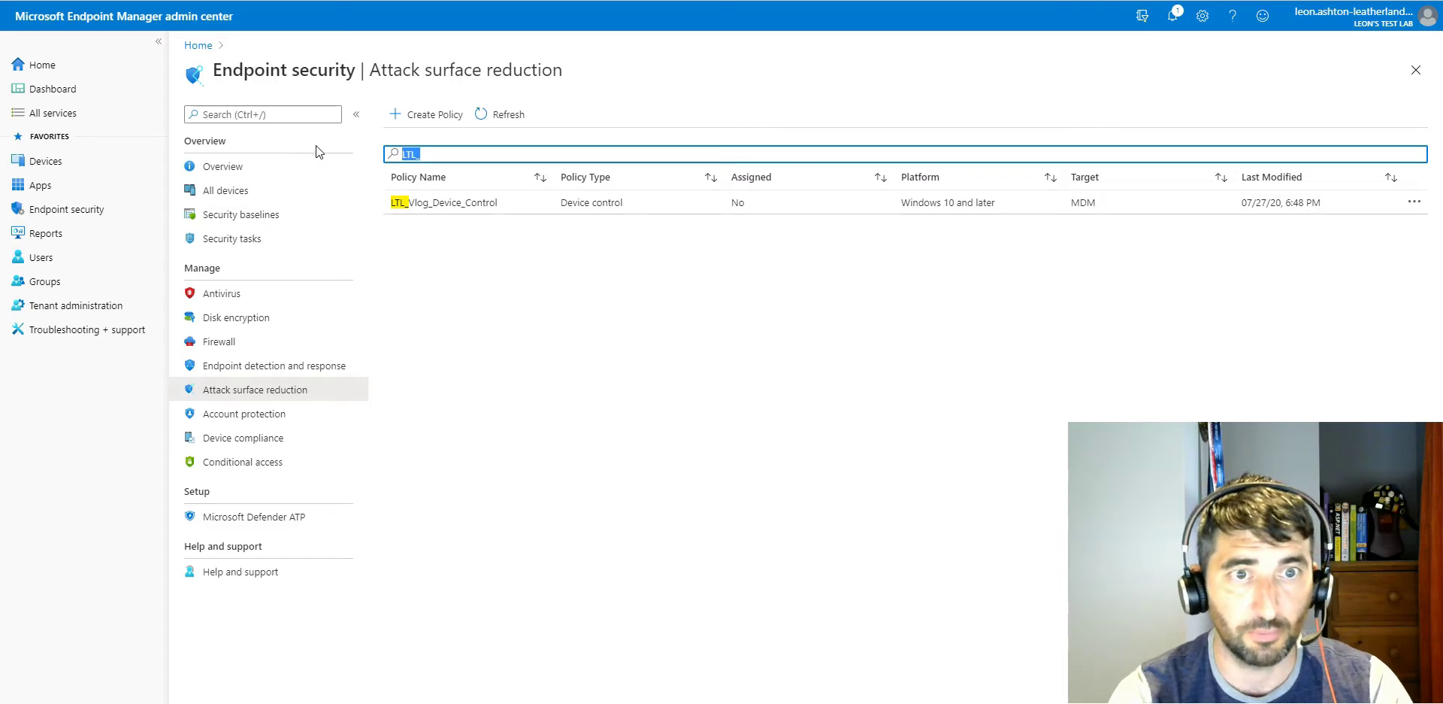
click(497, 208)
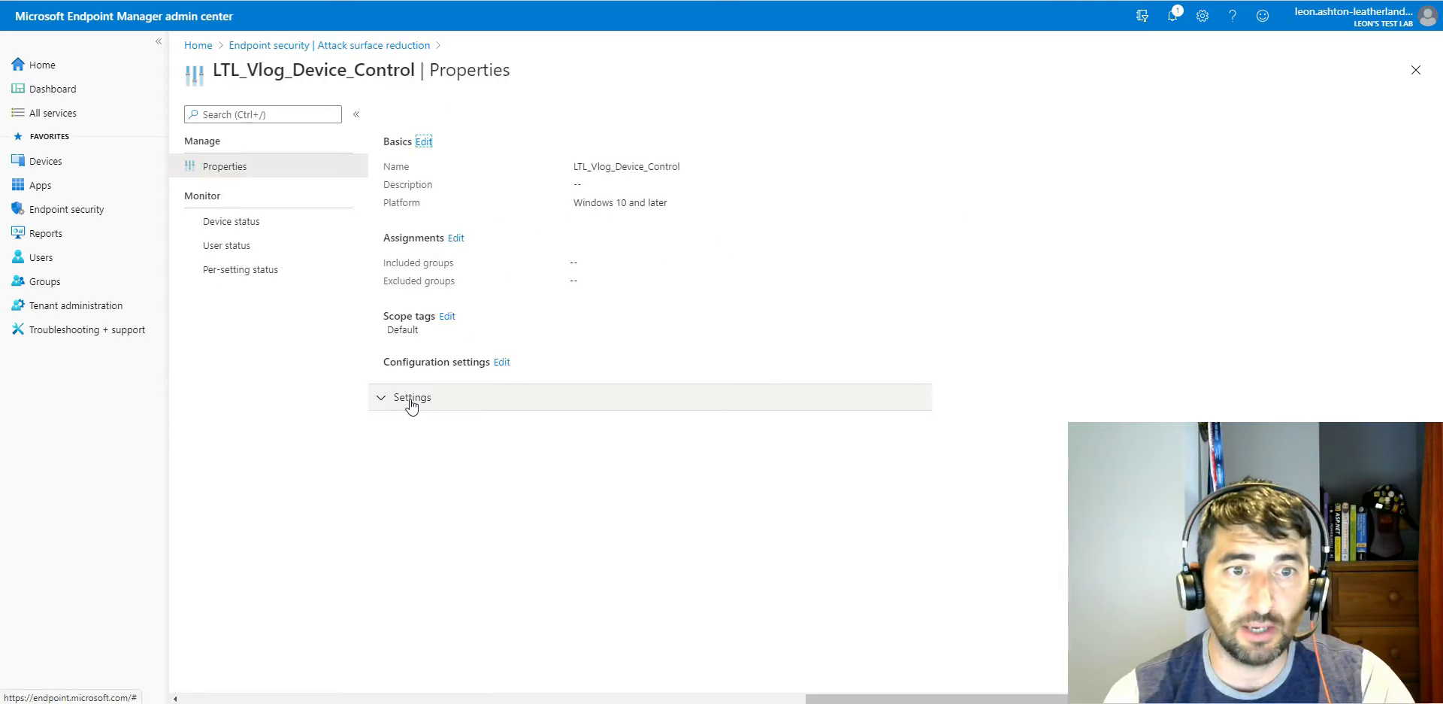
Step: Expand and review the Device Control settings of the policy, and return to the attack surface reduction policies
click(422, 397)
click(455, 436)
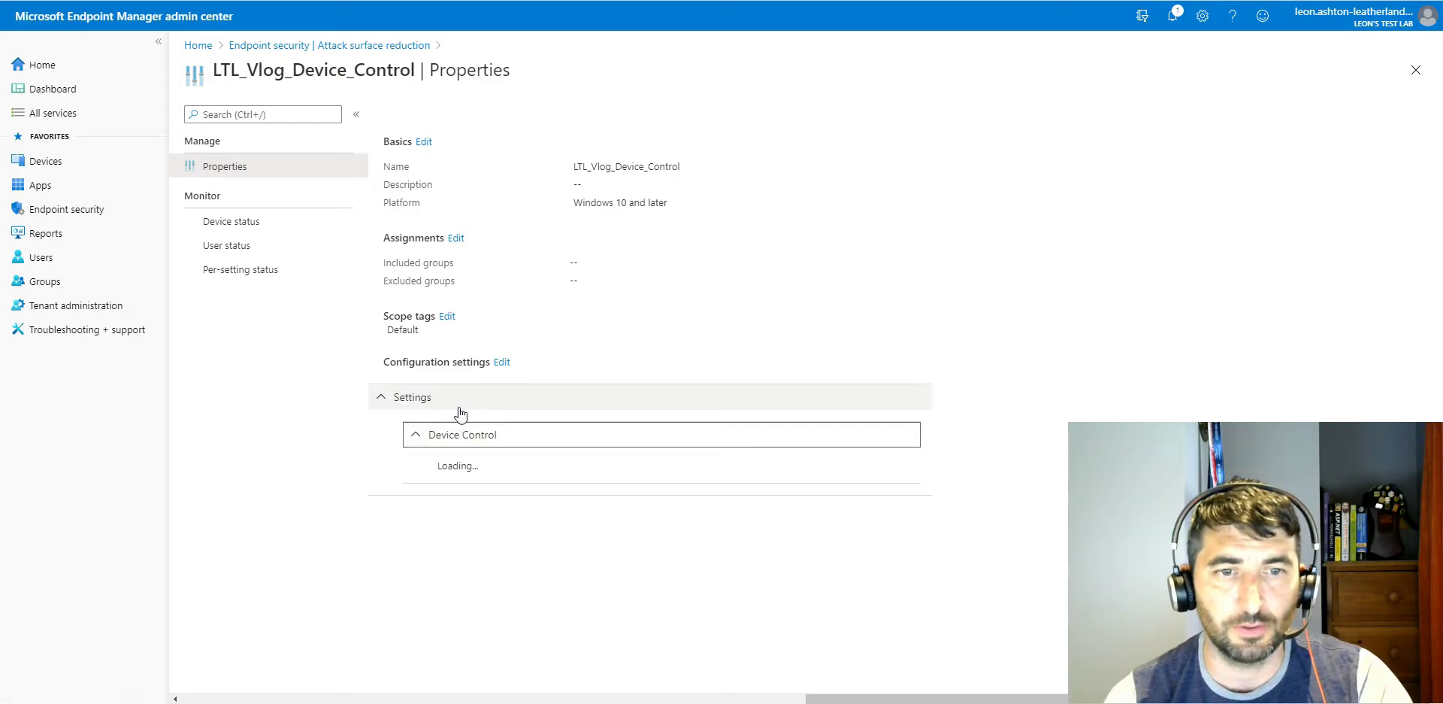
scroll(466, 454, down, 2)
scroll(466, 454, up, 1)
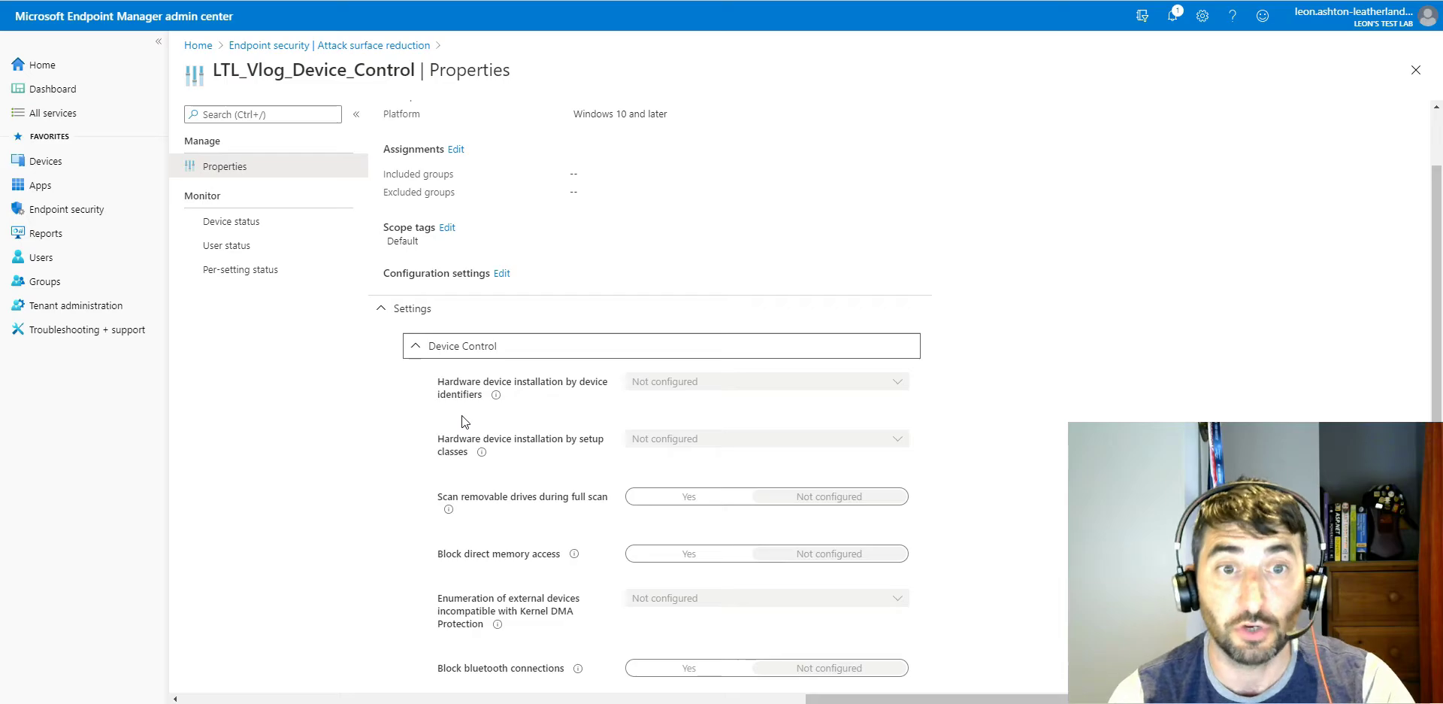
scroll(469, 334, down, 3)
scroll(471, 335, up, 3)
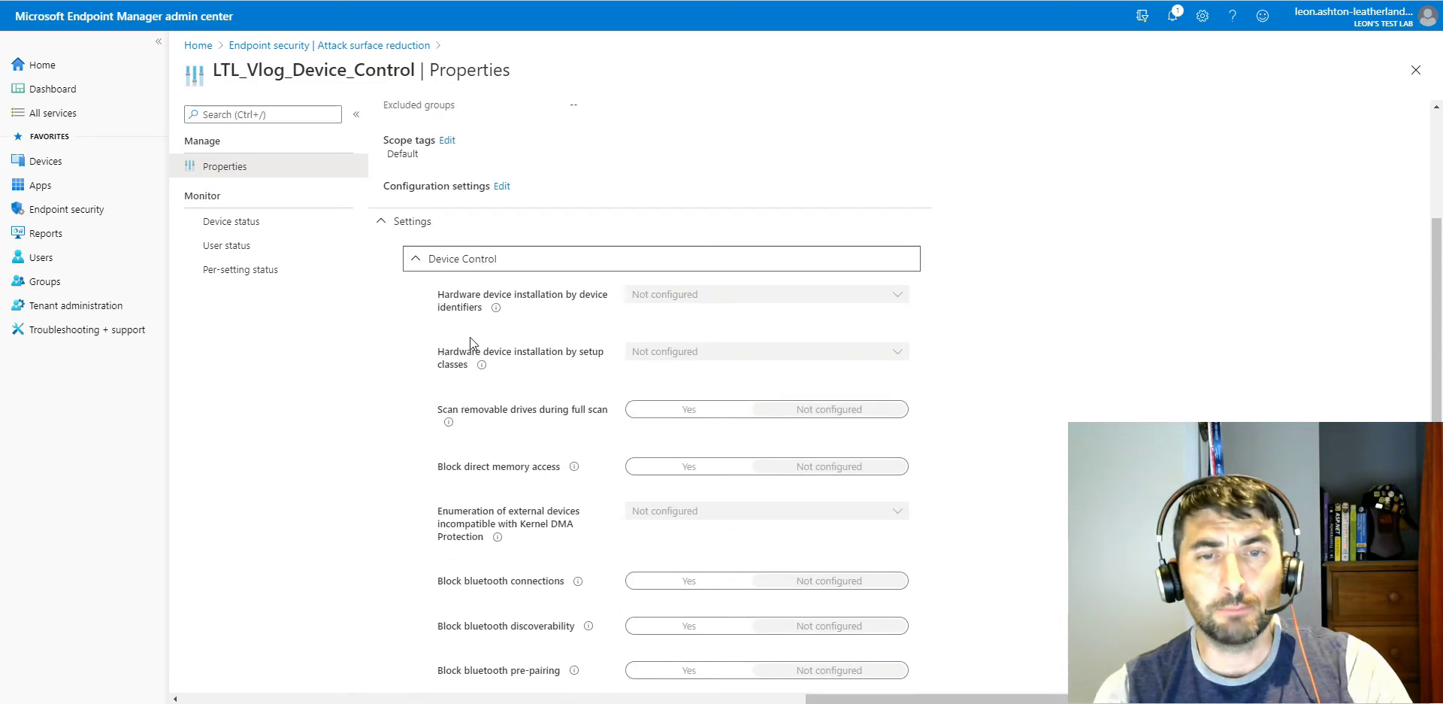
scroll(461, 359, down, 3)
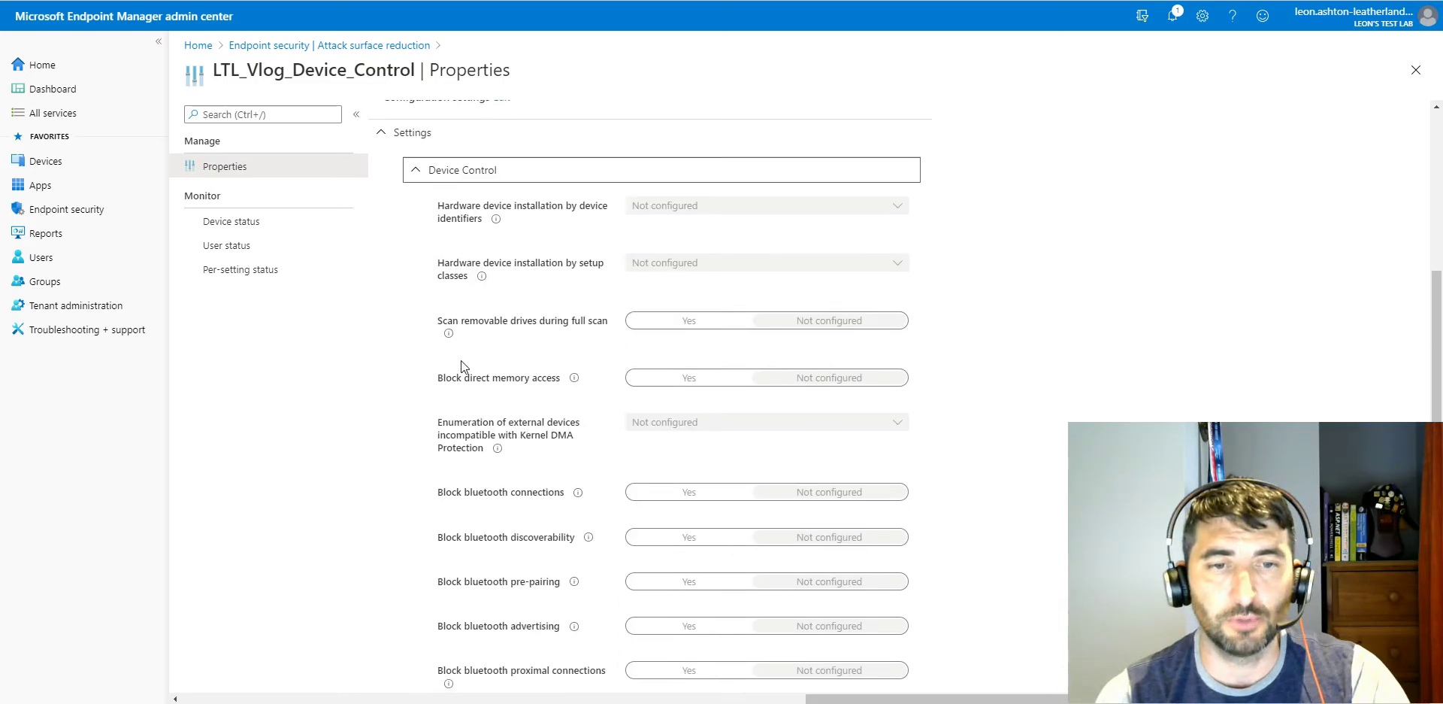
scroll(462, 384, up, 4)
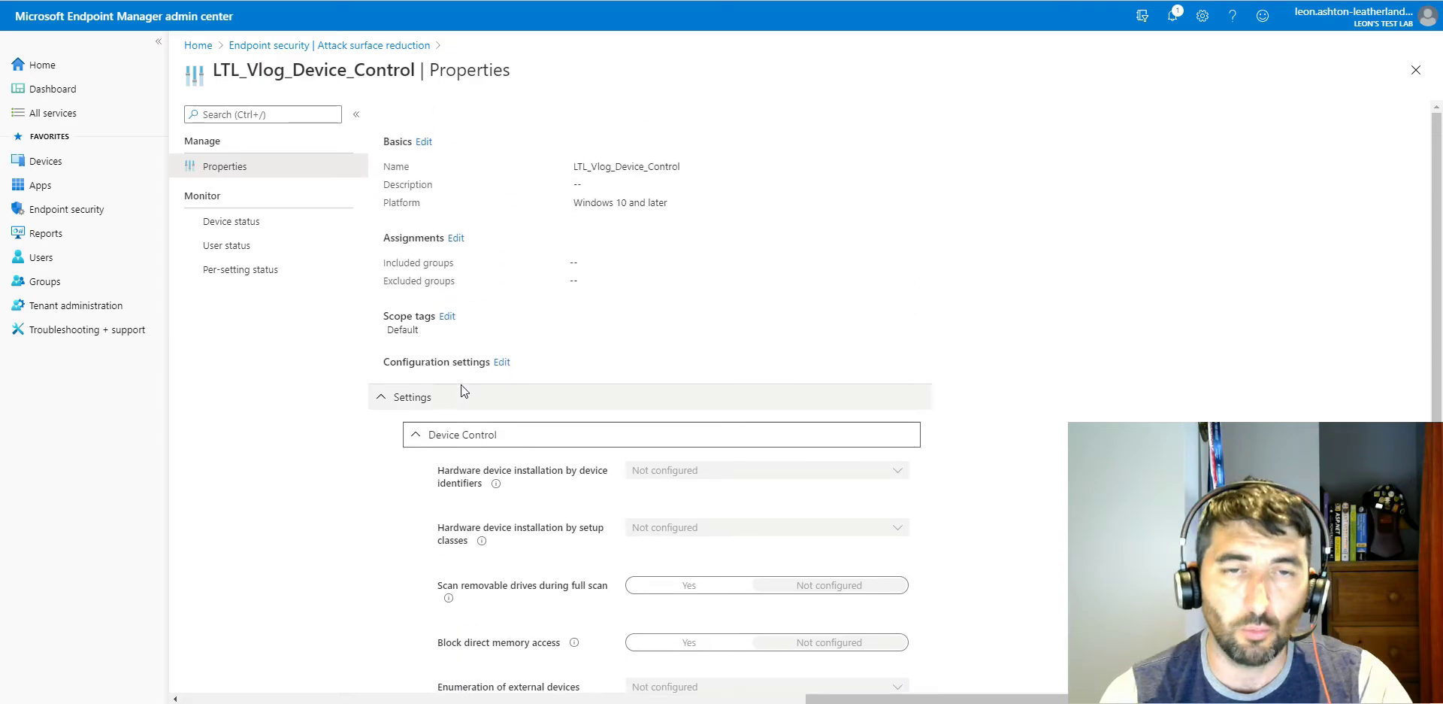
scroll(457, 382, down, 1)
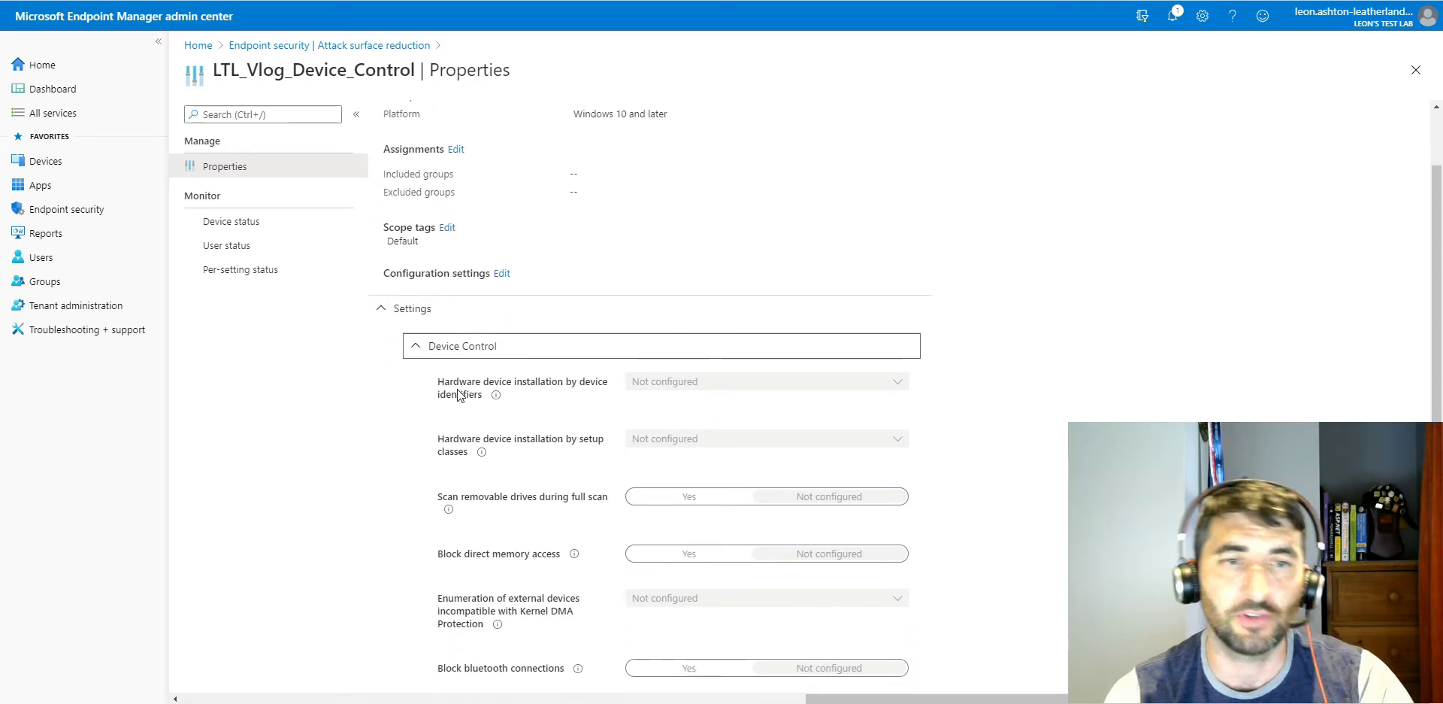
scroll(454, 379, down, 1)
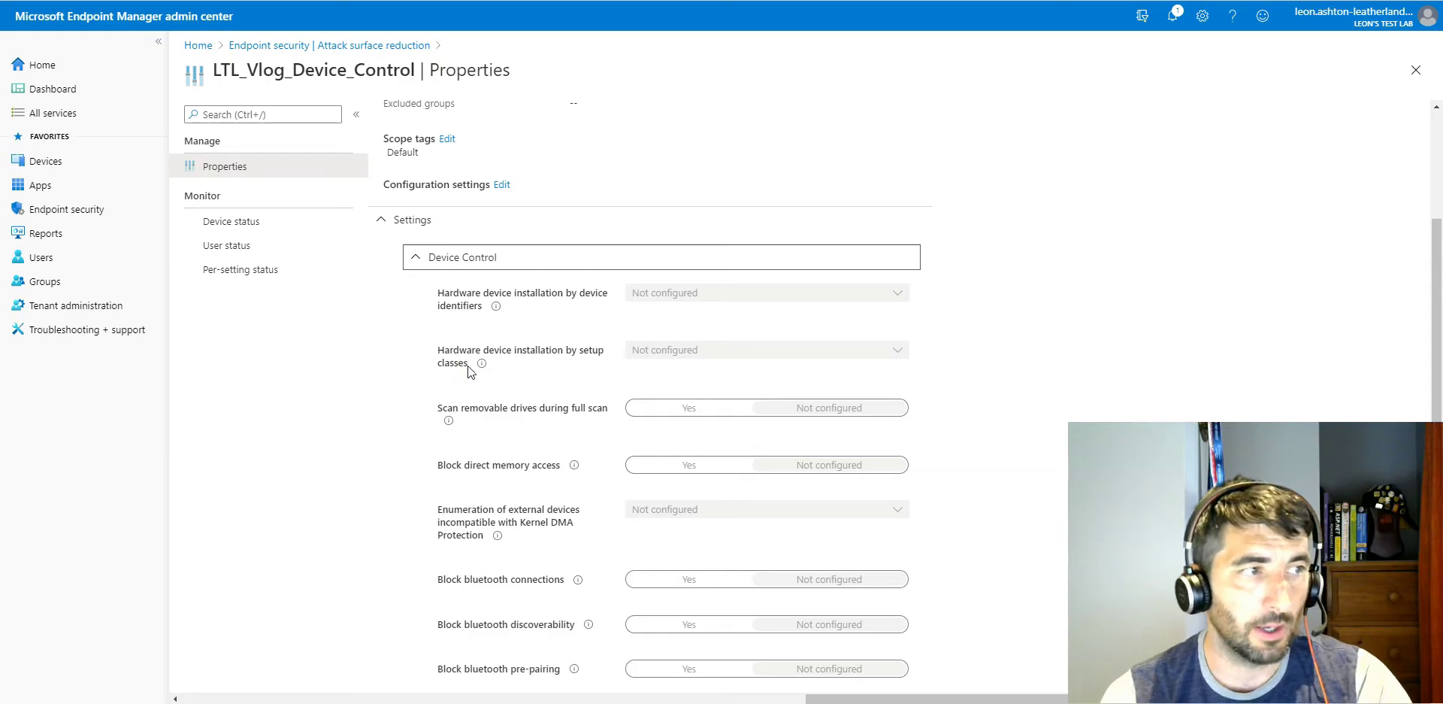
scroll(466, 368, up, 1)
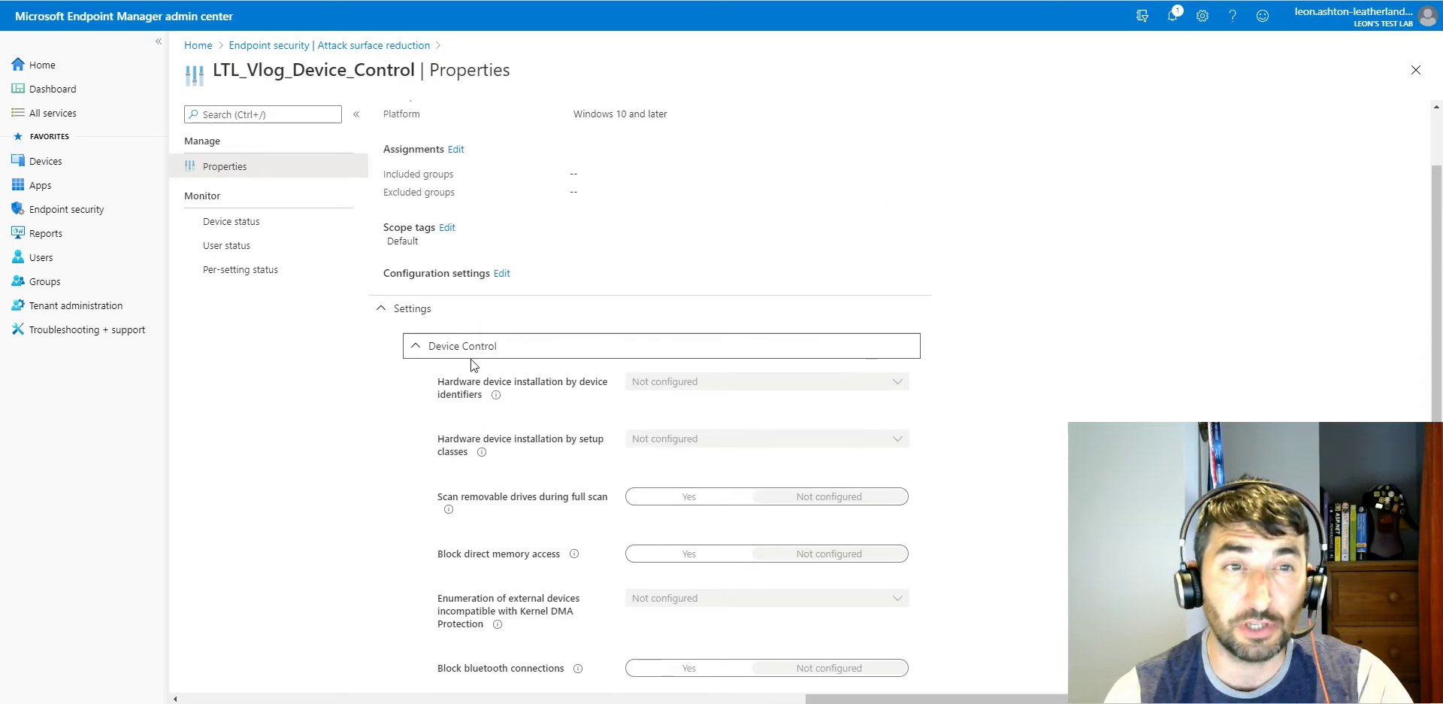
click(355, 46)
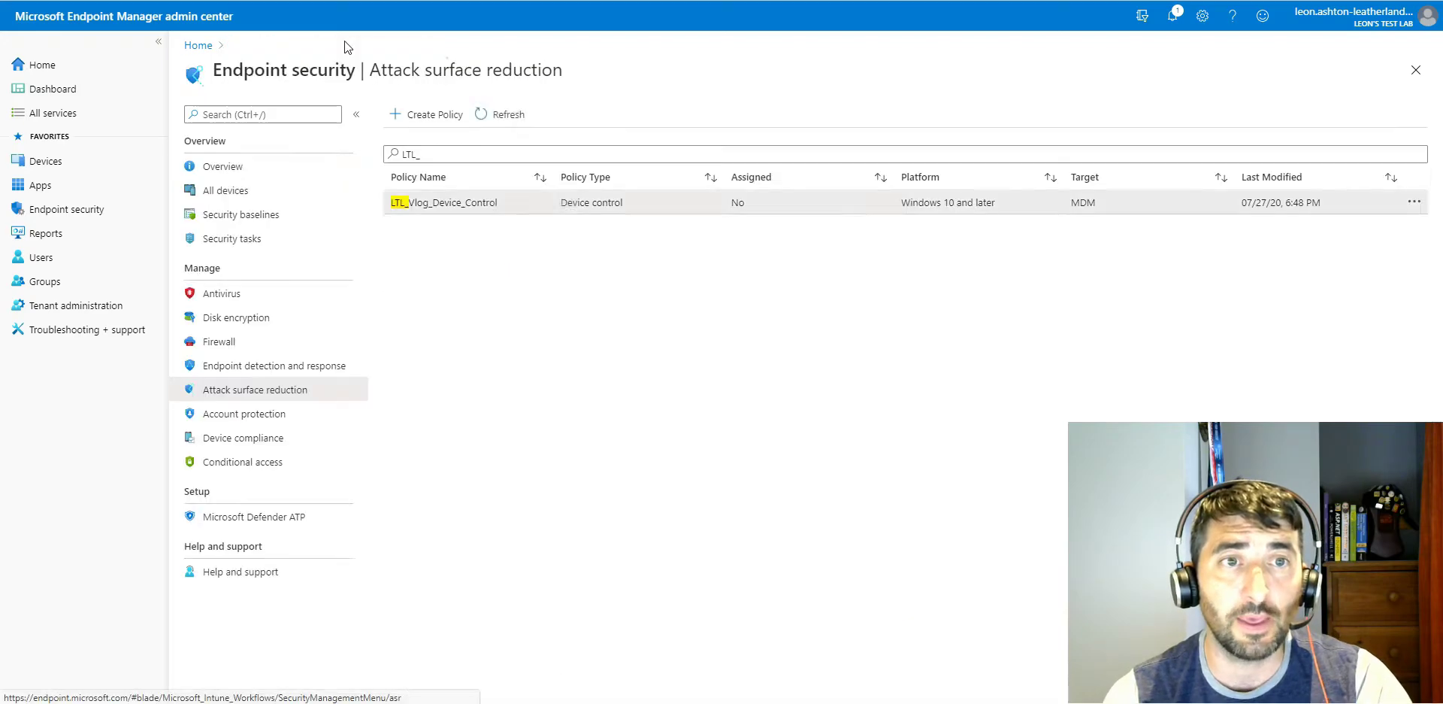
Step: Search the Antivirus policies for "LTL_" and open the configuration settings of LTL_Vlog_Defender_AV for editing
click(248, 293)
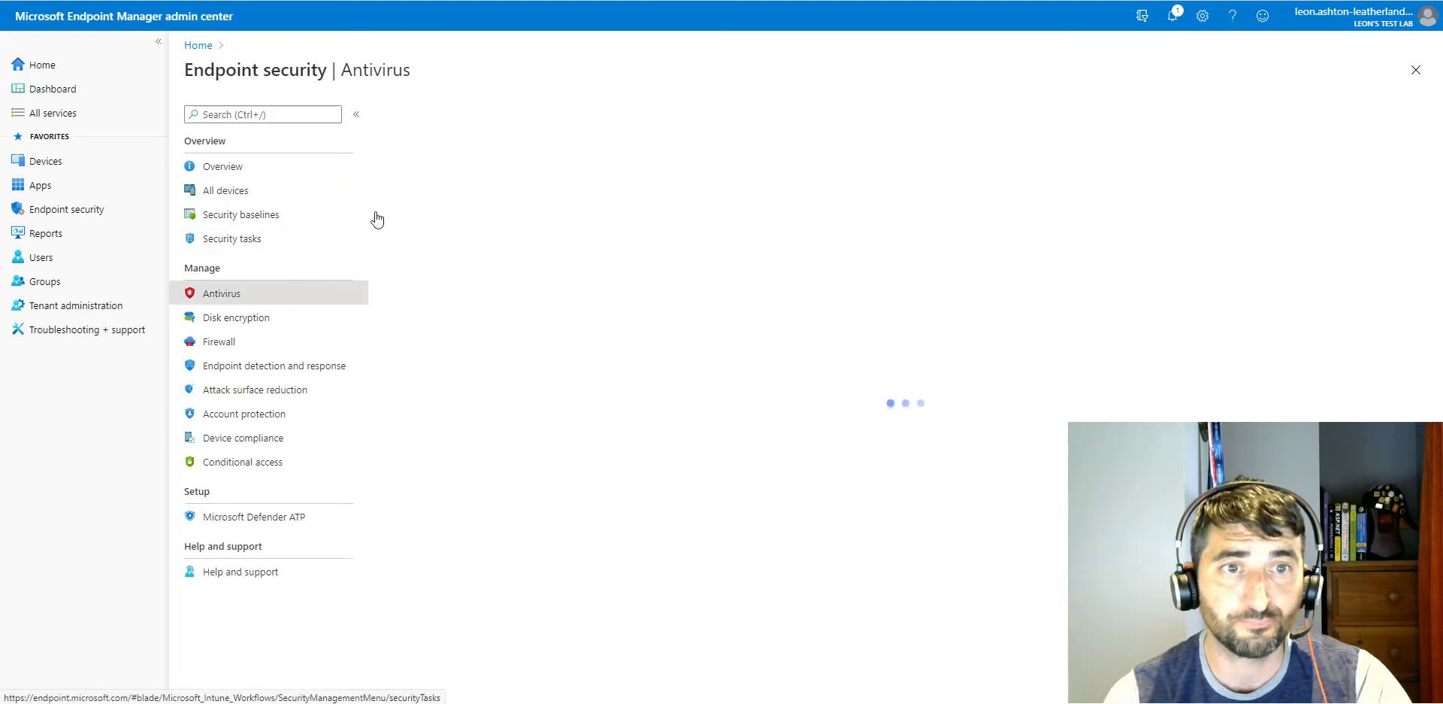
text(LTL_)
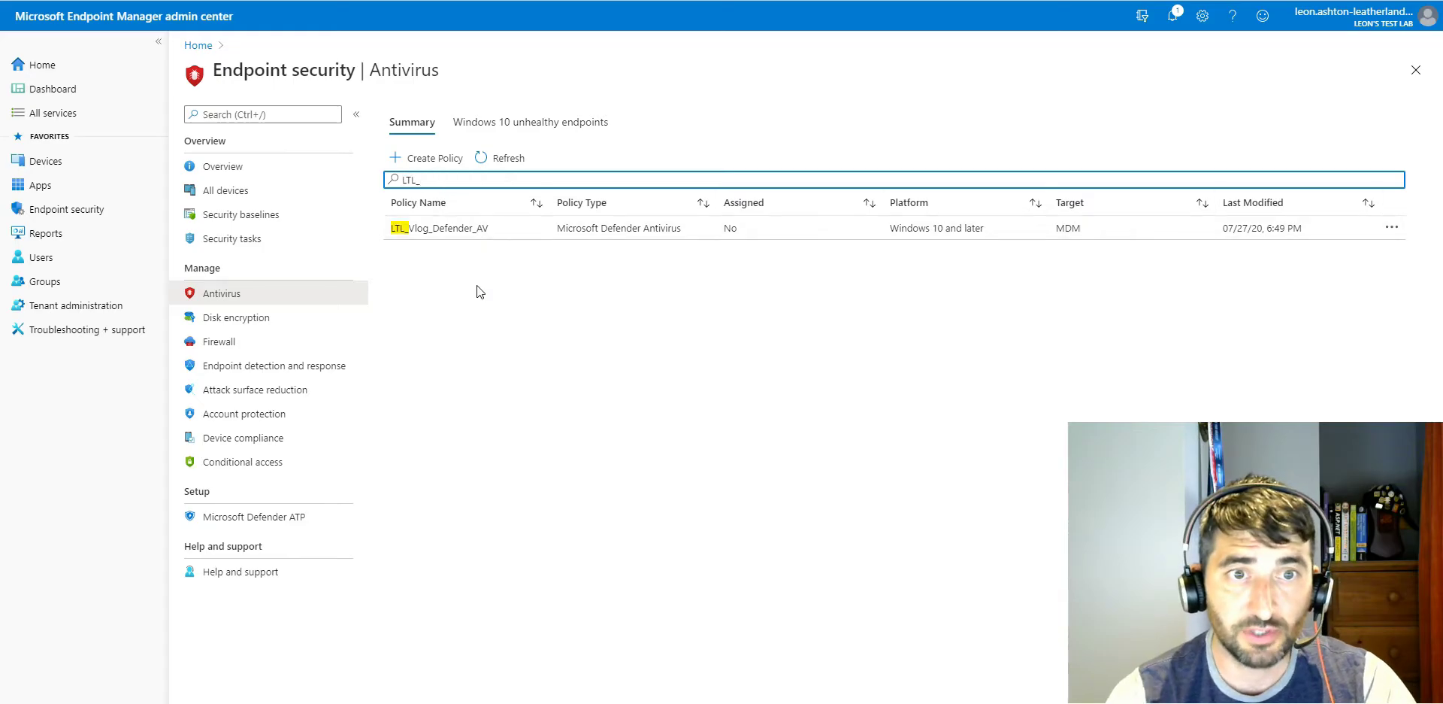
click(444, 233)
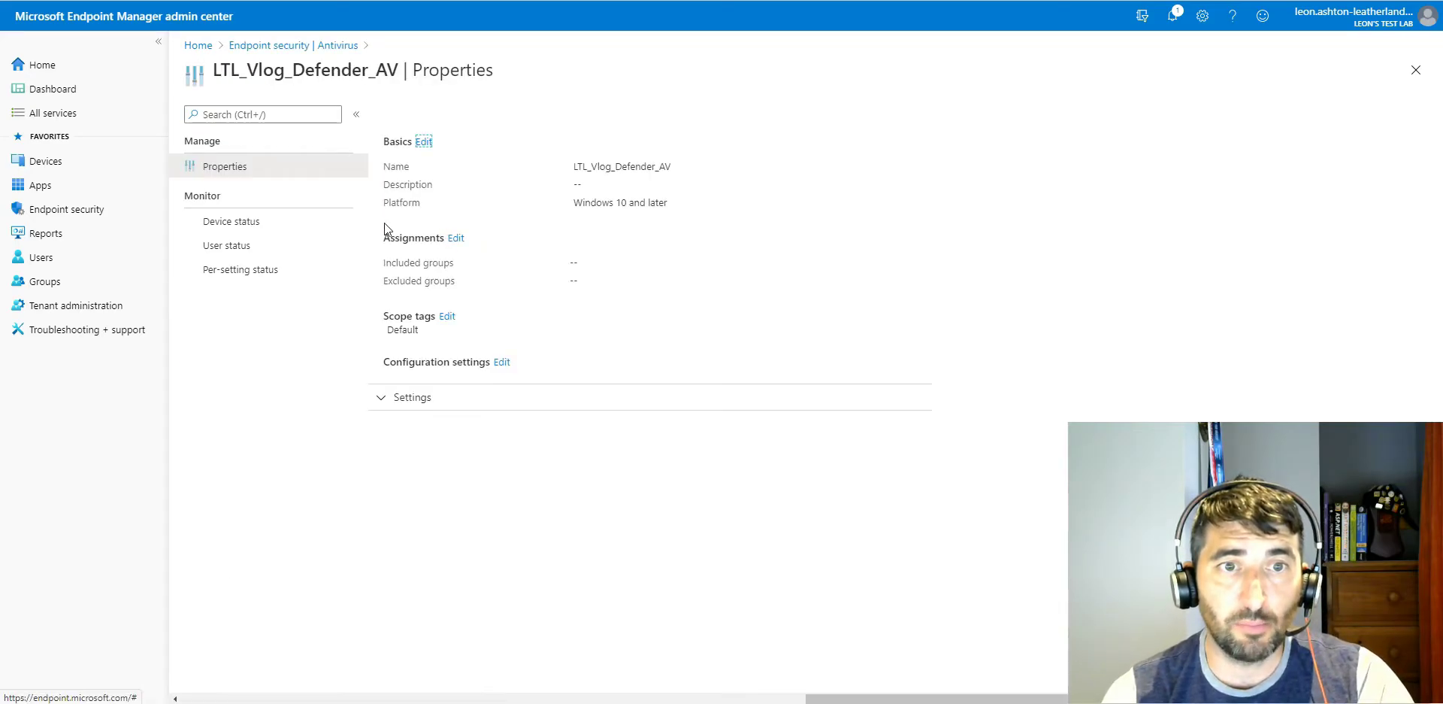
click(502, 362)
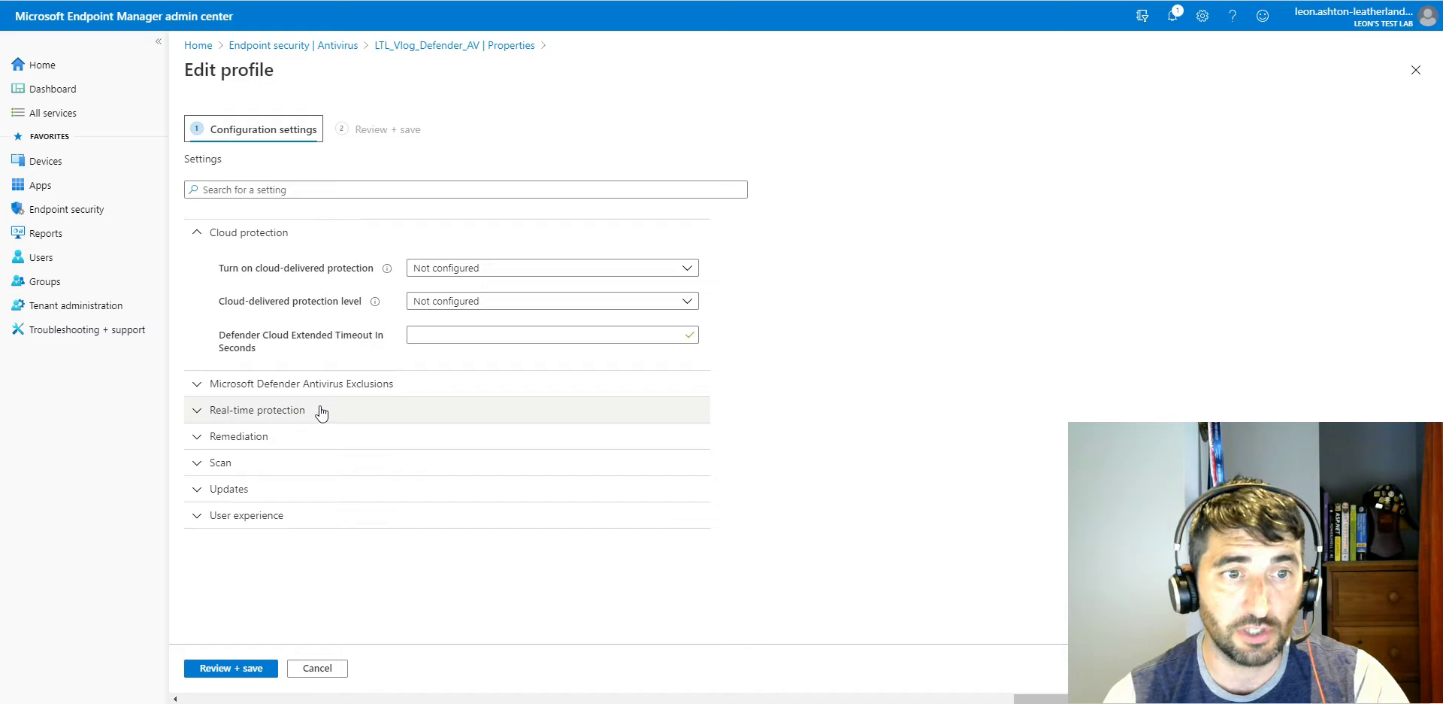
Step: Review the Updates settings of the Defender antivirus profile and return to the Antivirus policies without saving
click(287, 487)
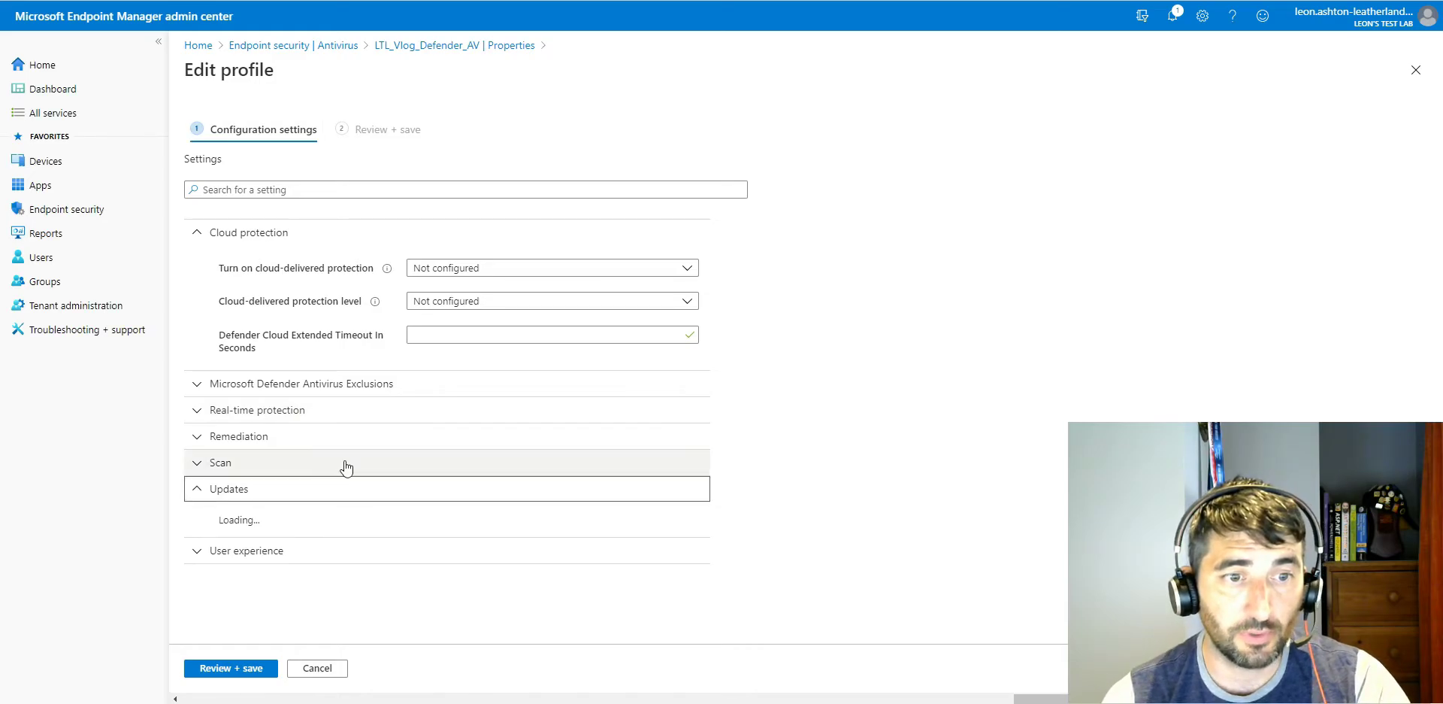
scroll(361, 482, down, 1)
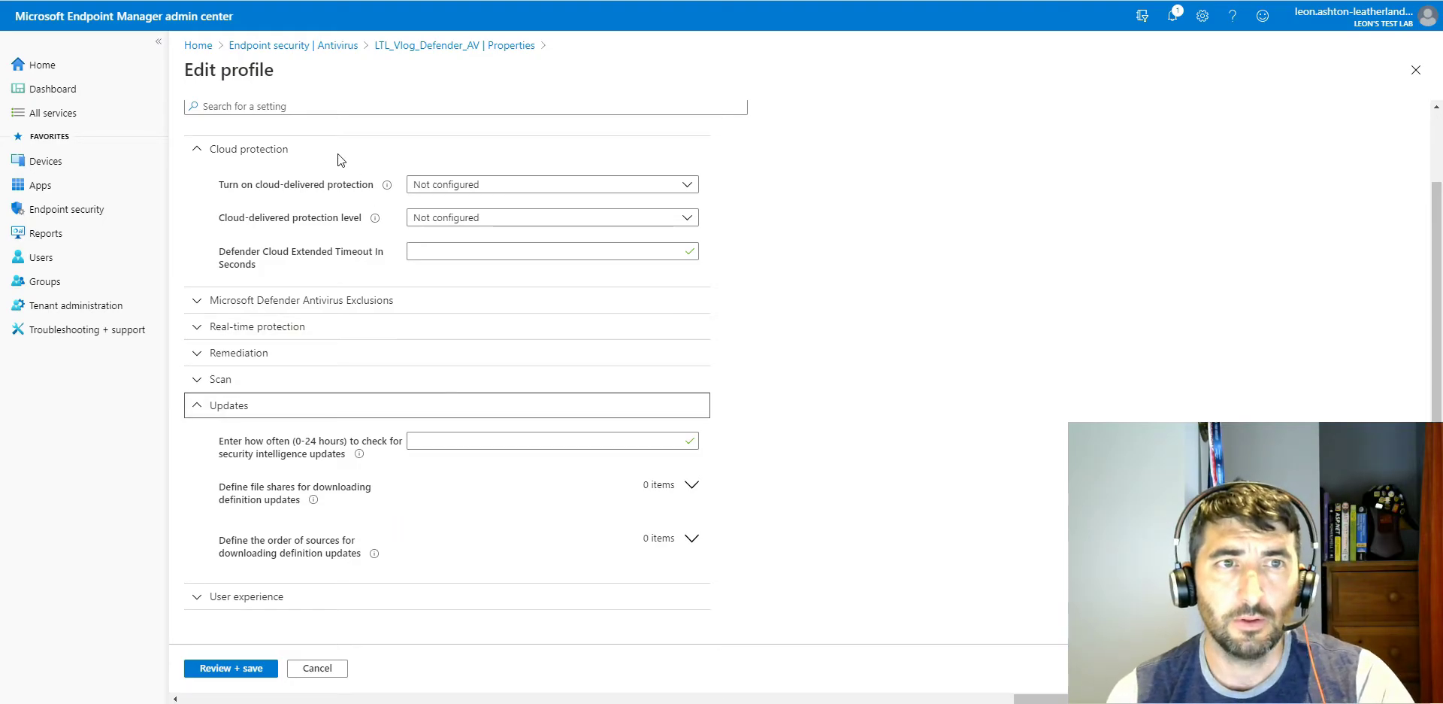
click(297, 47)
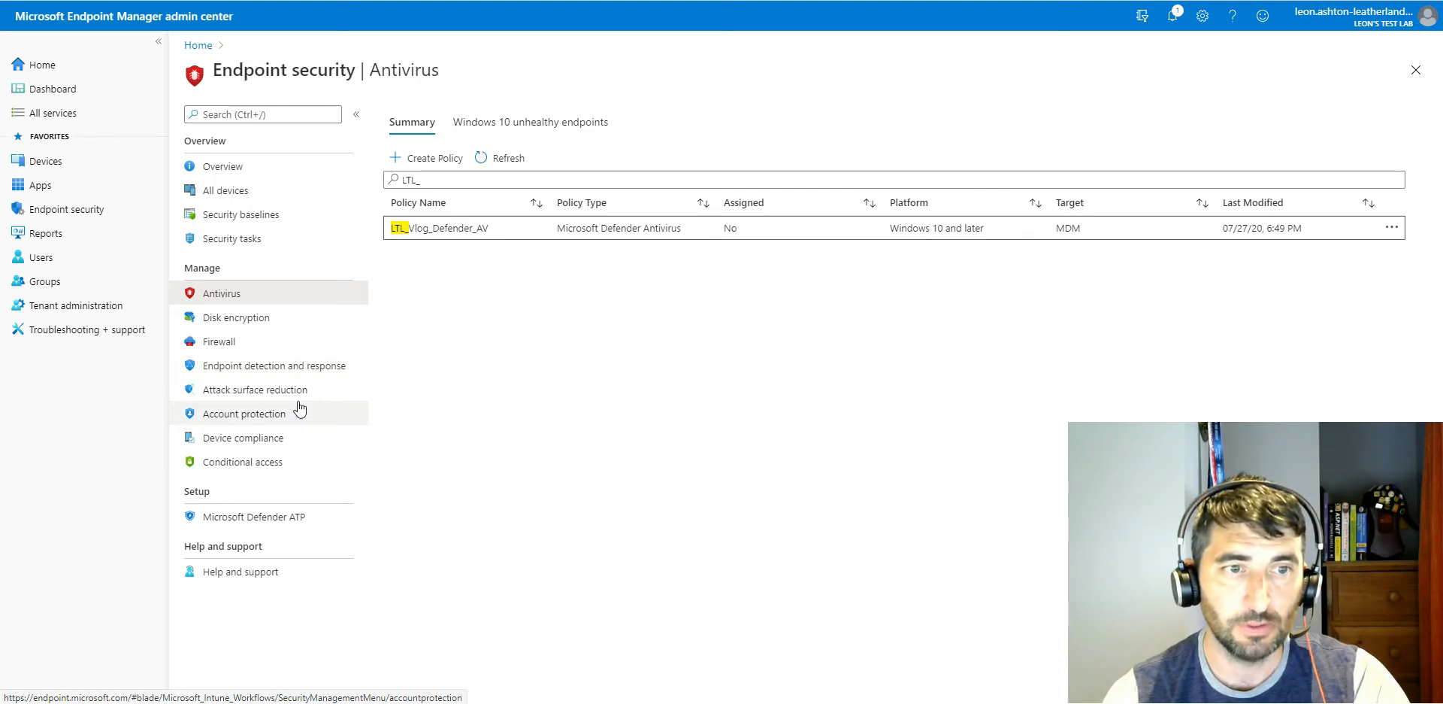
Step: Preview a new Endpoint detection and response policy for the Windows 10 and Windows Server (ConfigMgr) platform, and discard it
click(284, 365)
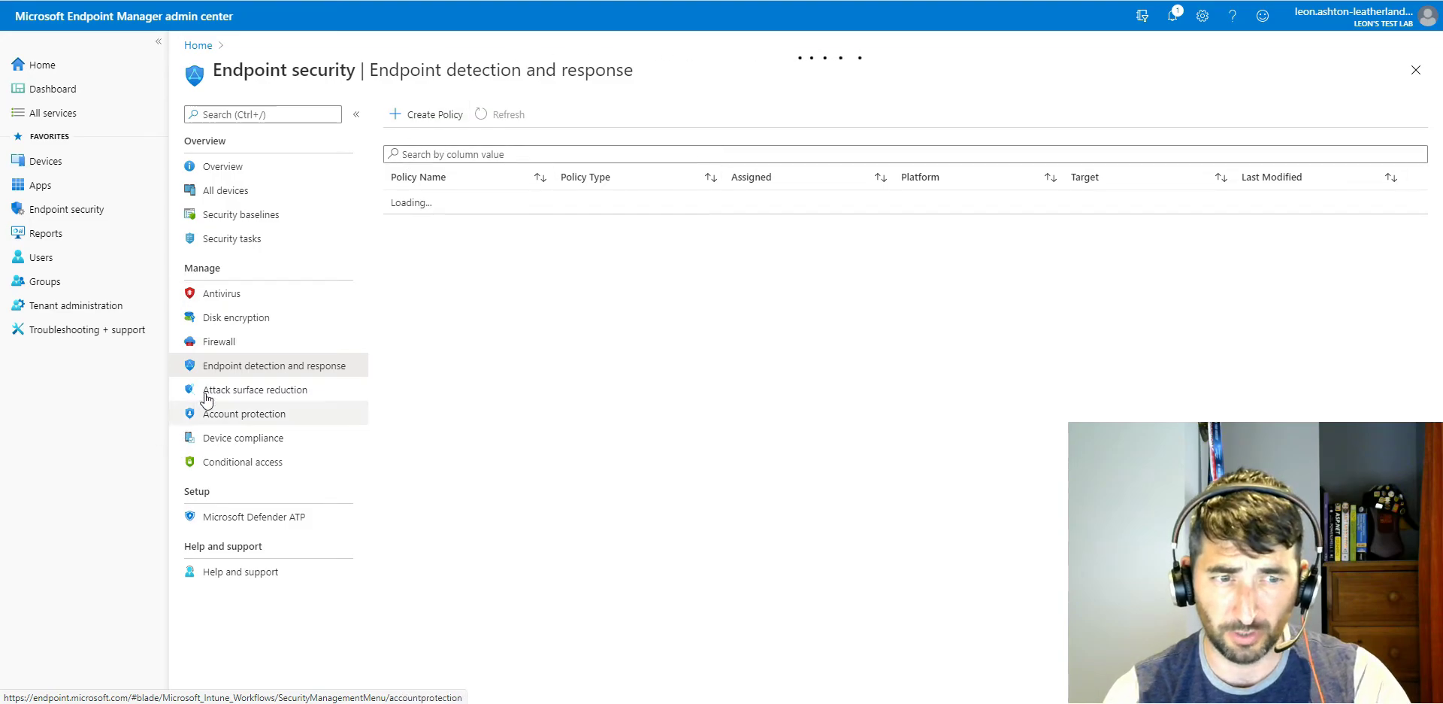
click(426, 114)
click(1094, 135)
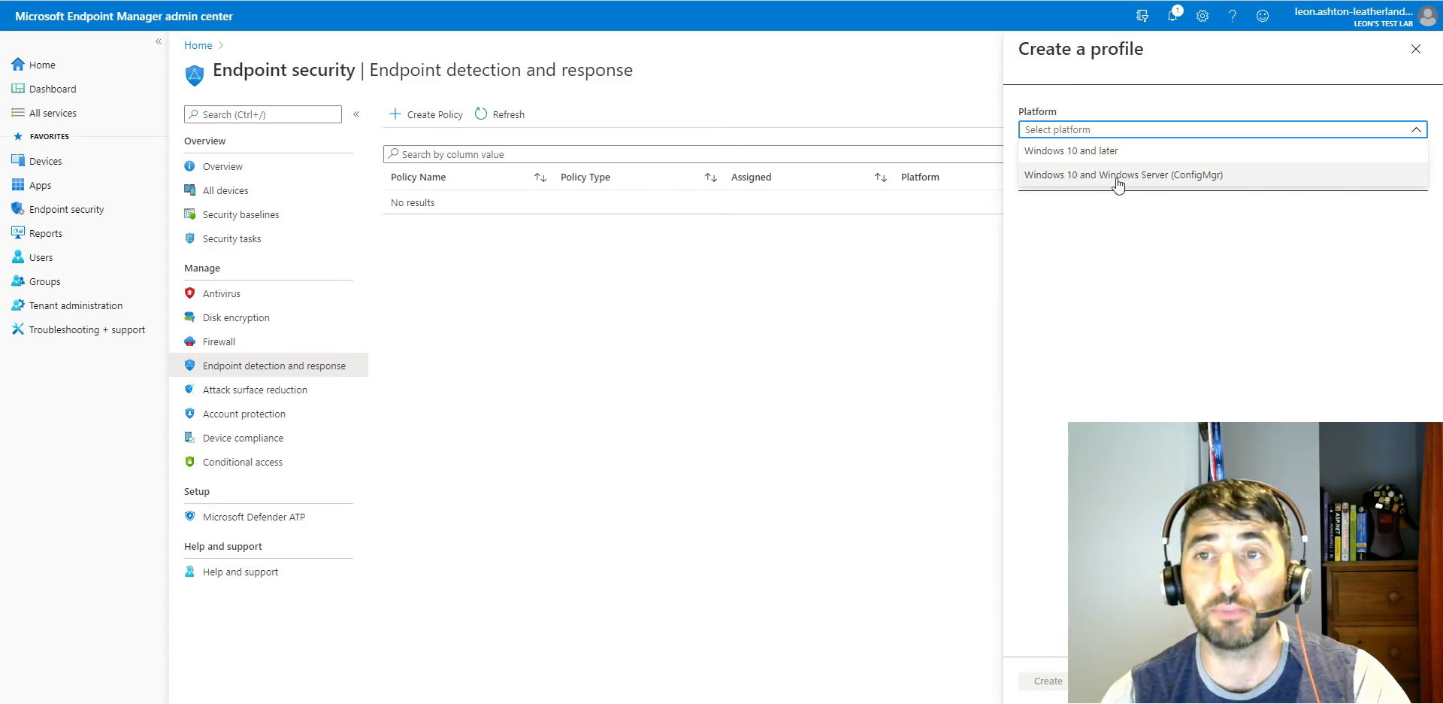
click(1118, 175)
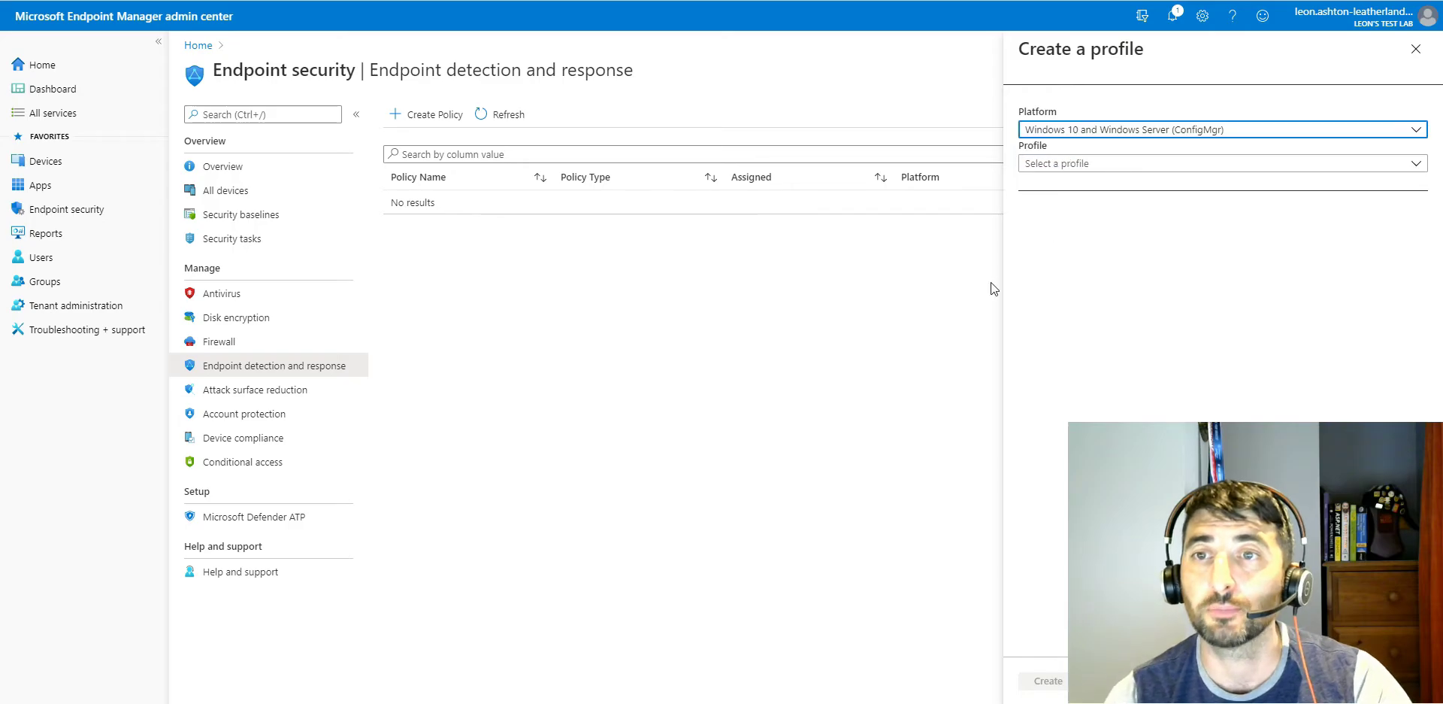
click(1415, 51)
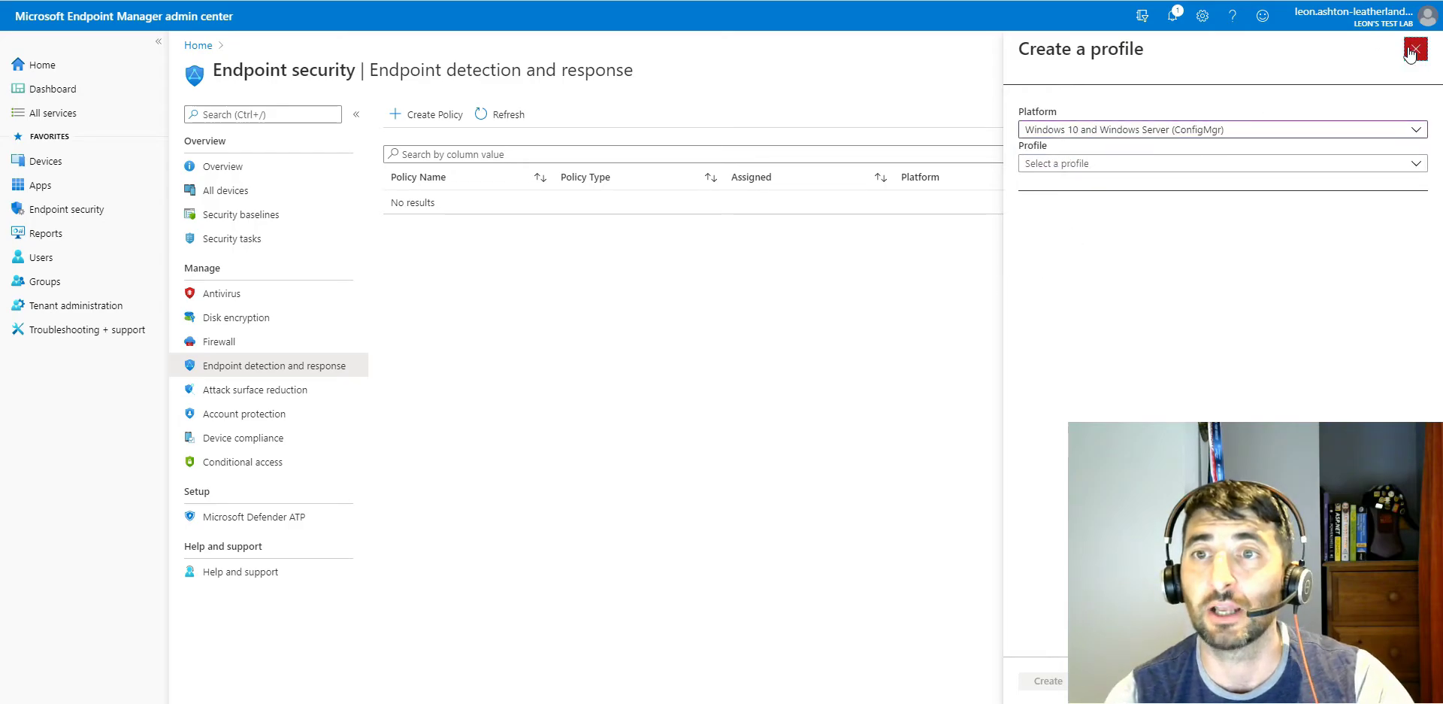
click(783, 43)
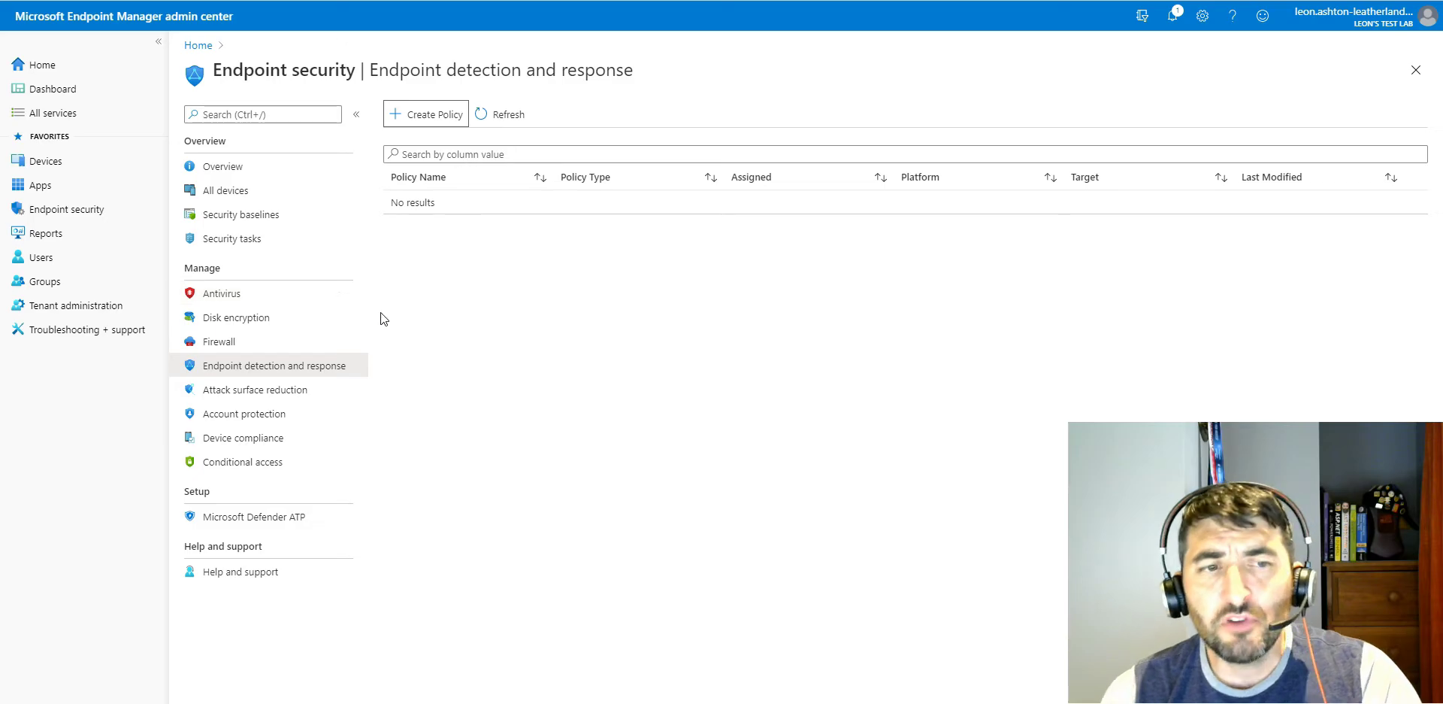
Step: View the device status of the M365VM Windows 10 Baseline profile under the Windows 10 Security Baselines
click(267, 216)
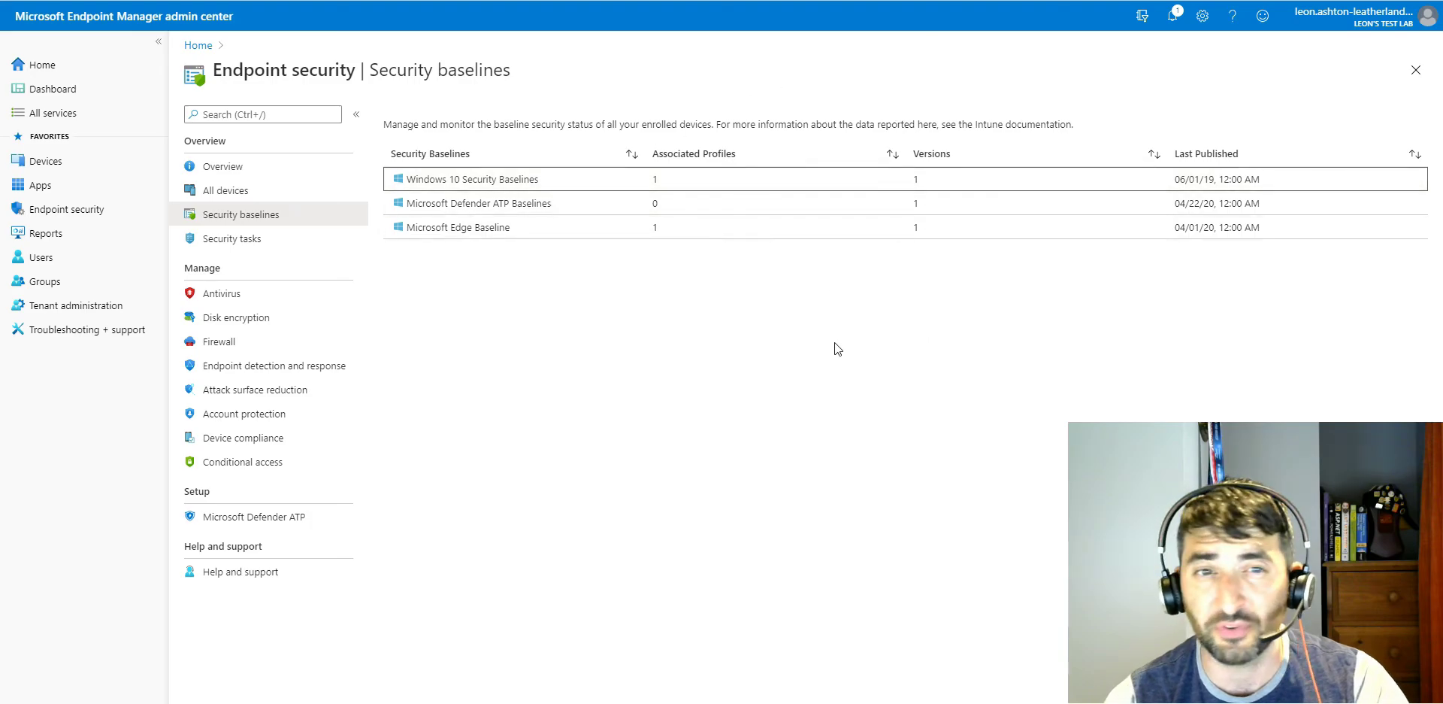
click(455, 179)
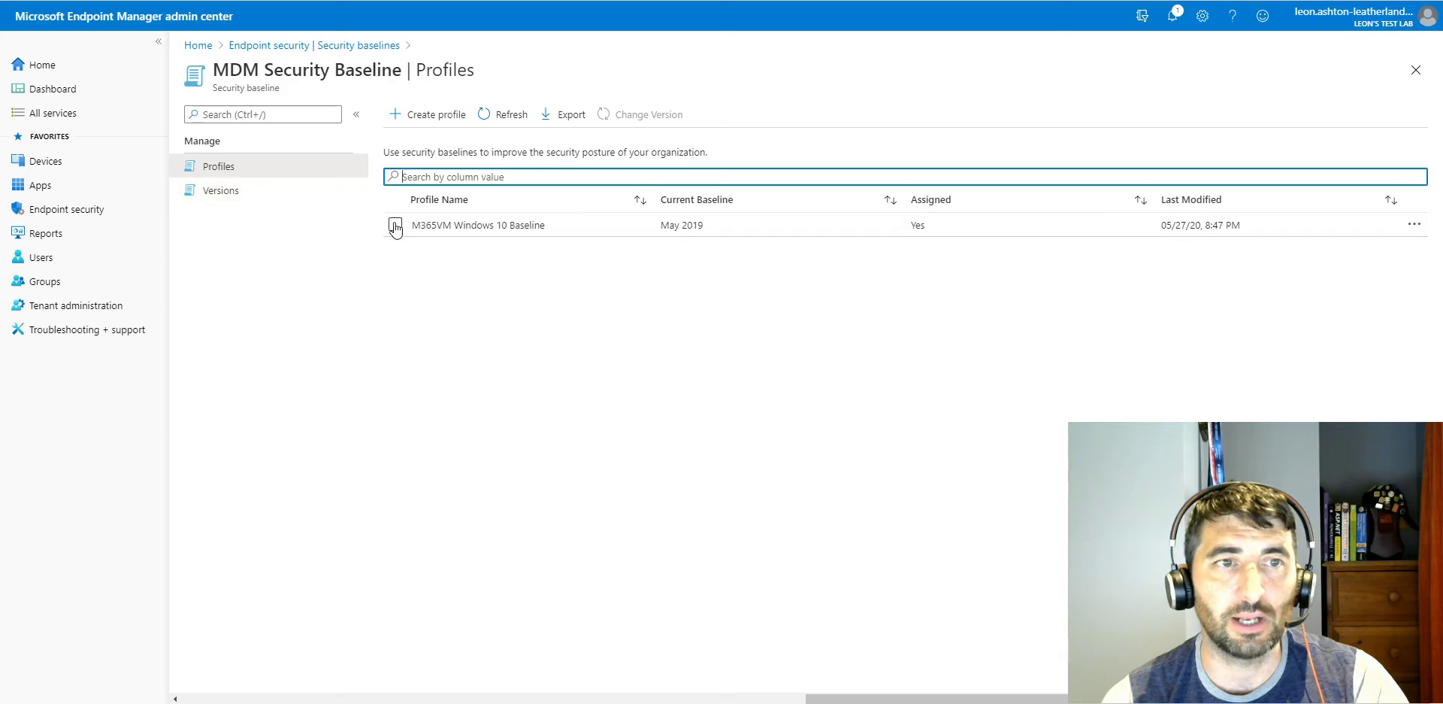
click(469, 226)
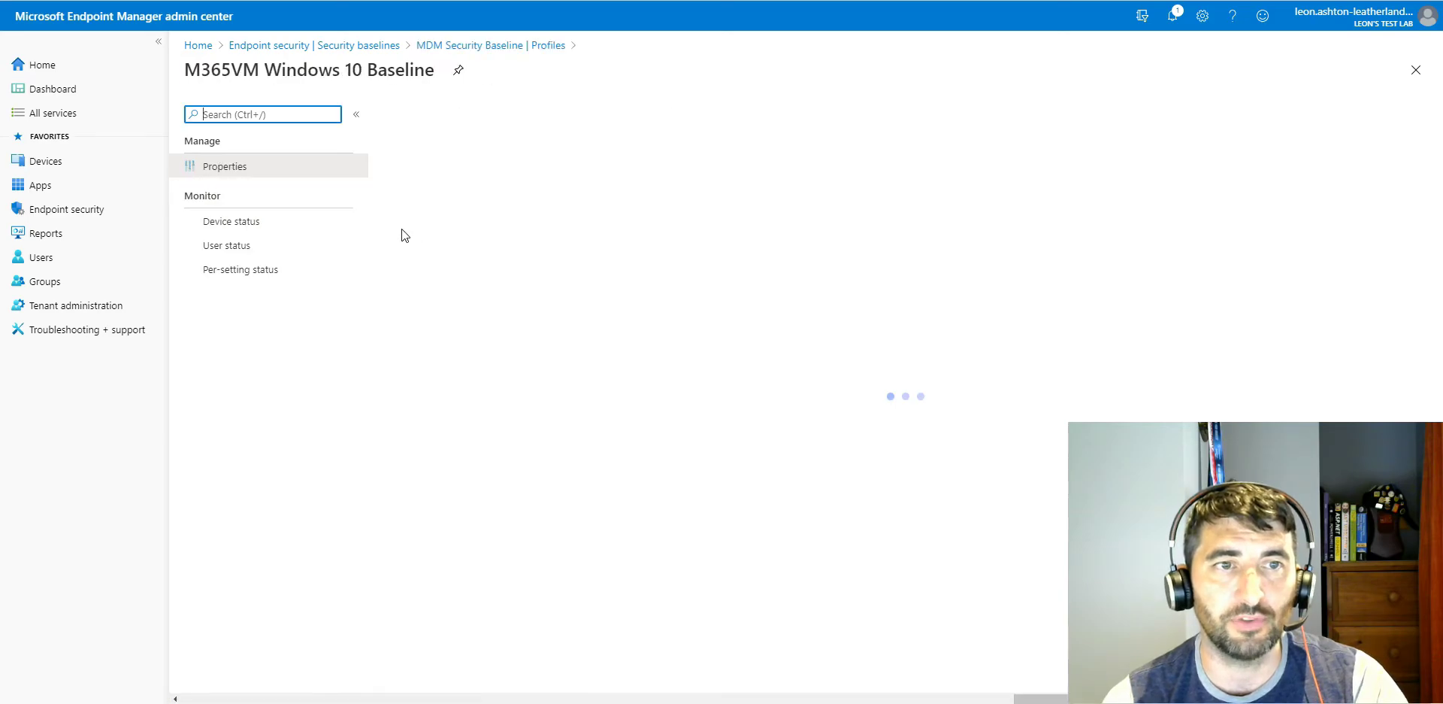
click(352, 225)
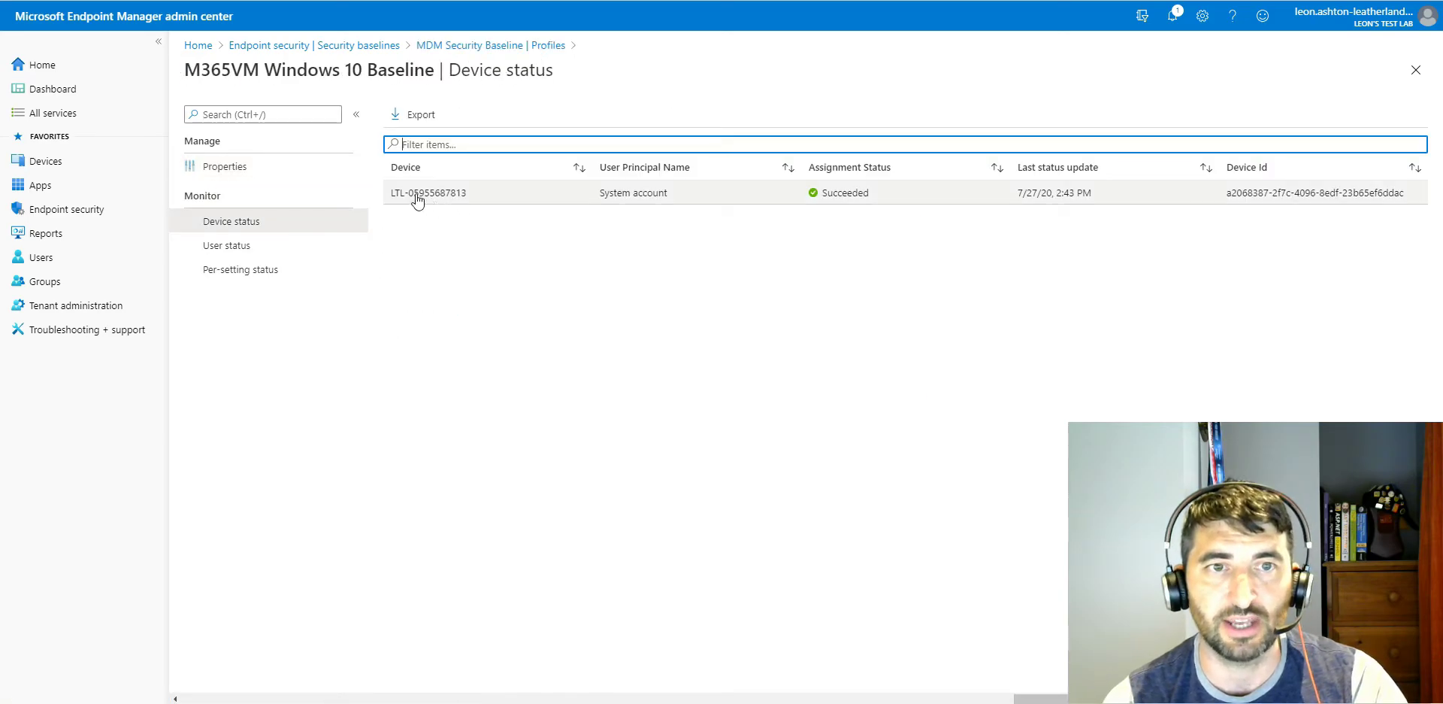
Step: Open the listed device's endpoint security configuration and review its setting states for MDM Security Baseline for May 2019
click(411, 197)
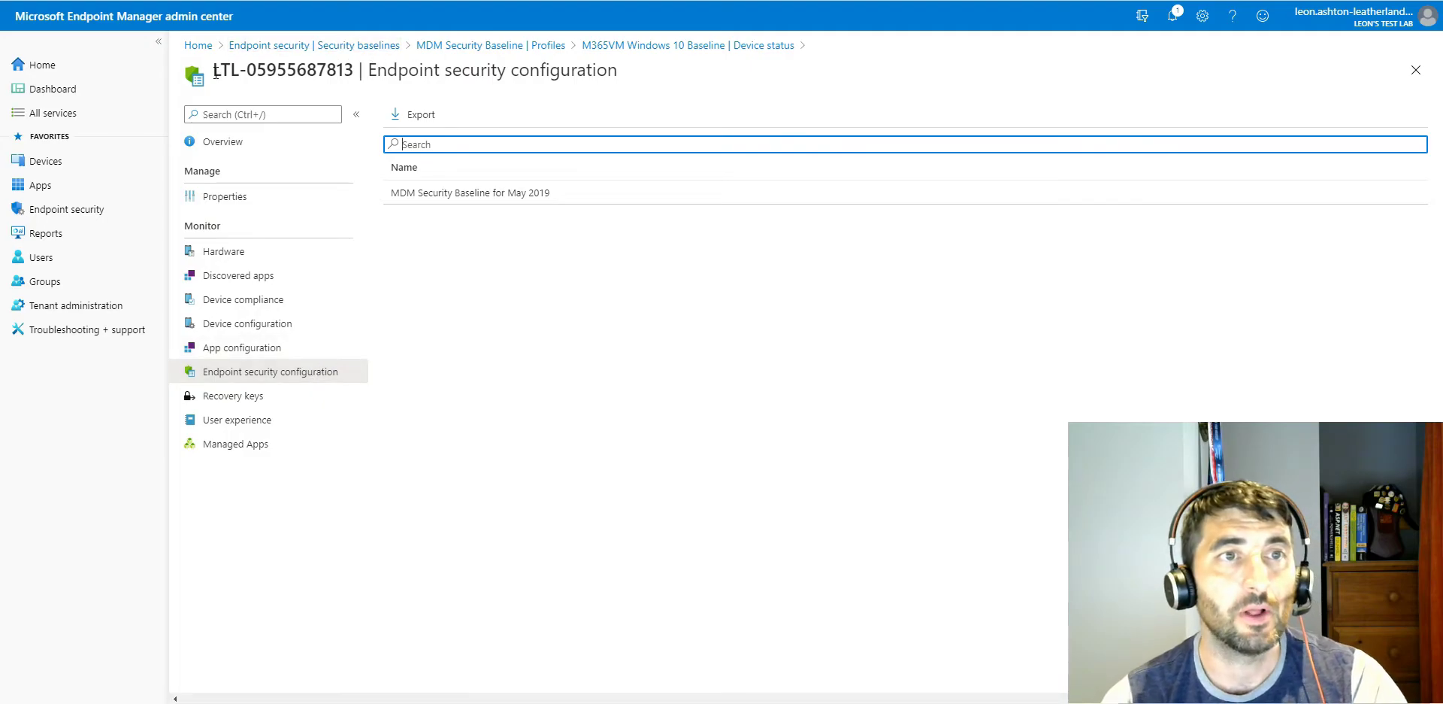
drag(215, 71, 364, 73)
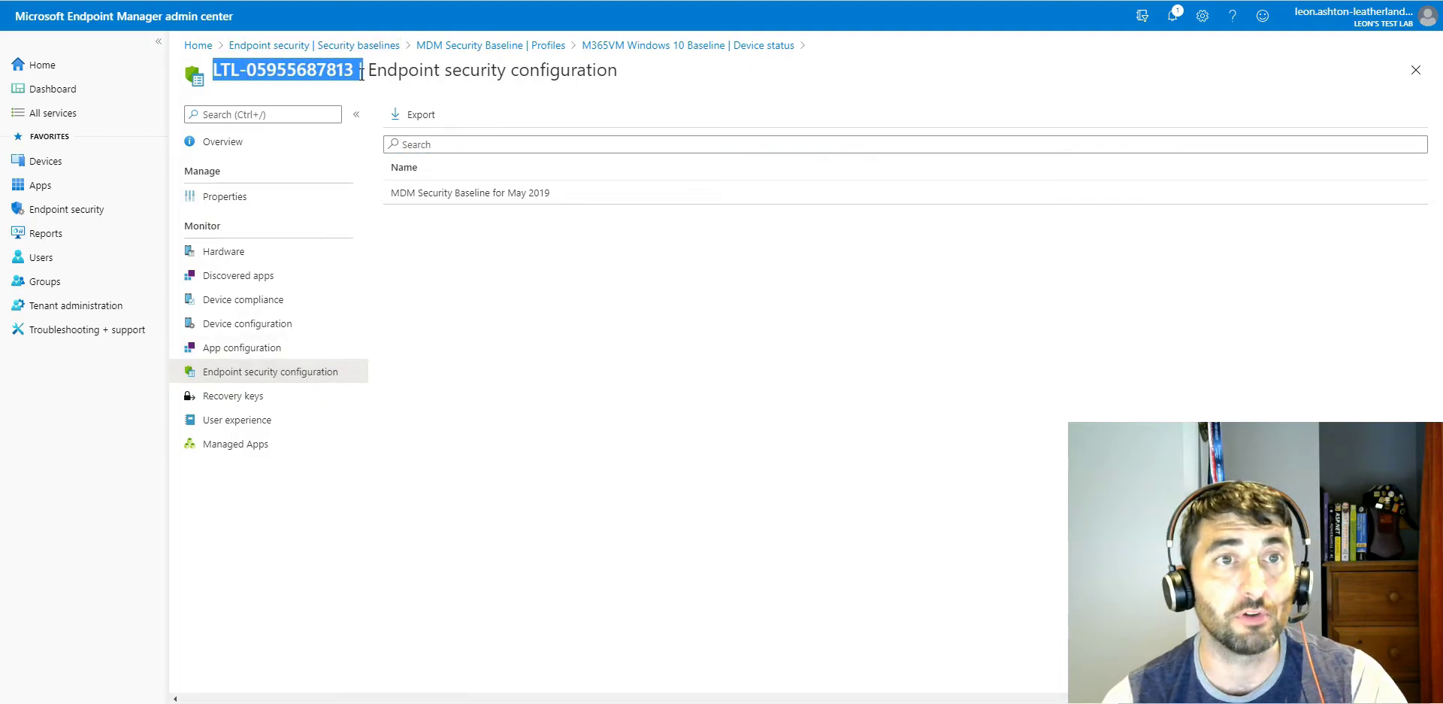
click(461, 200)
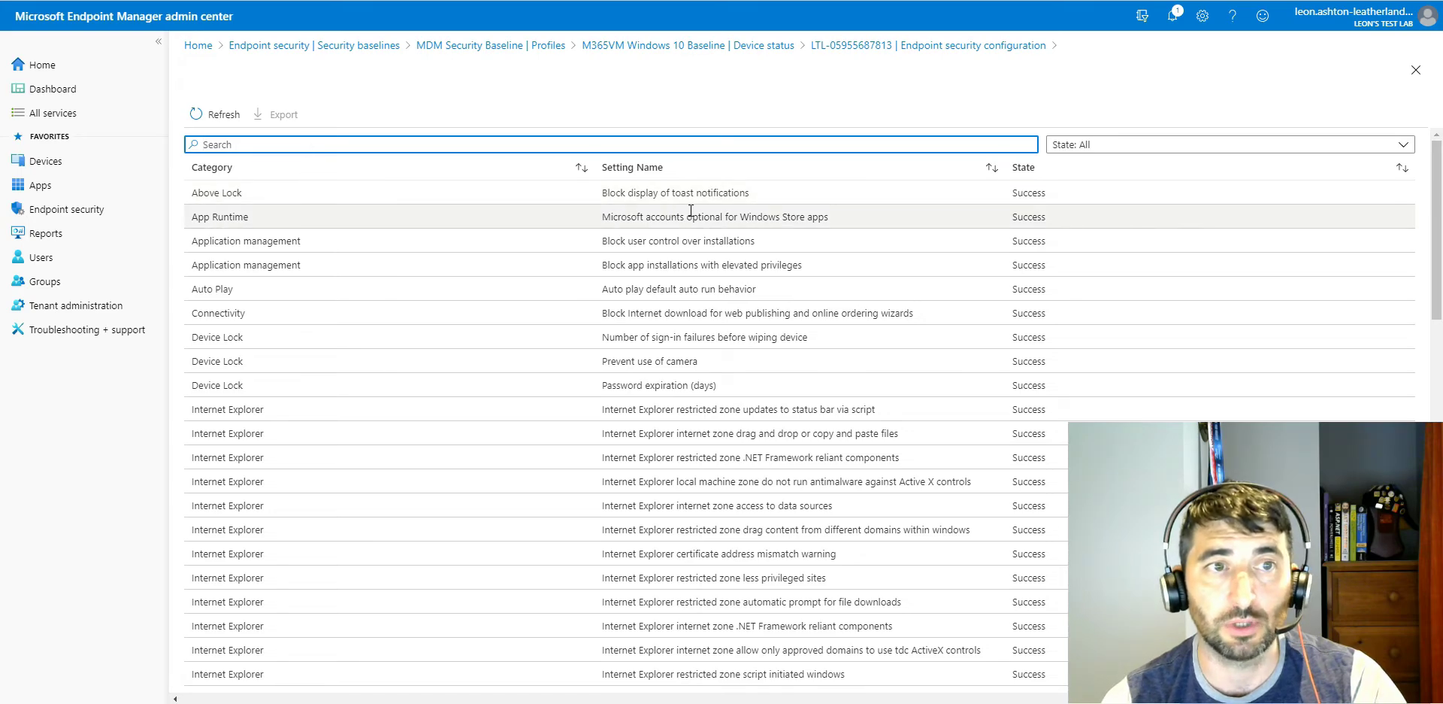
scroll(691, 211, down, 3)
scroll(544, 241, up, 3)
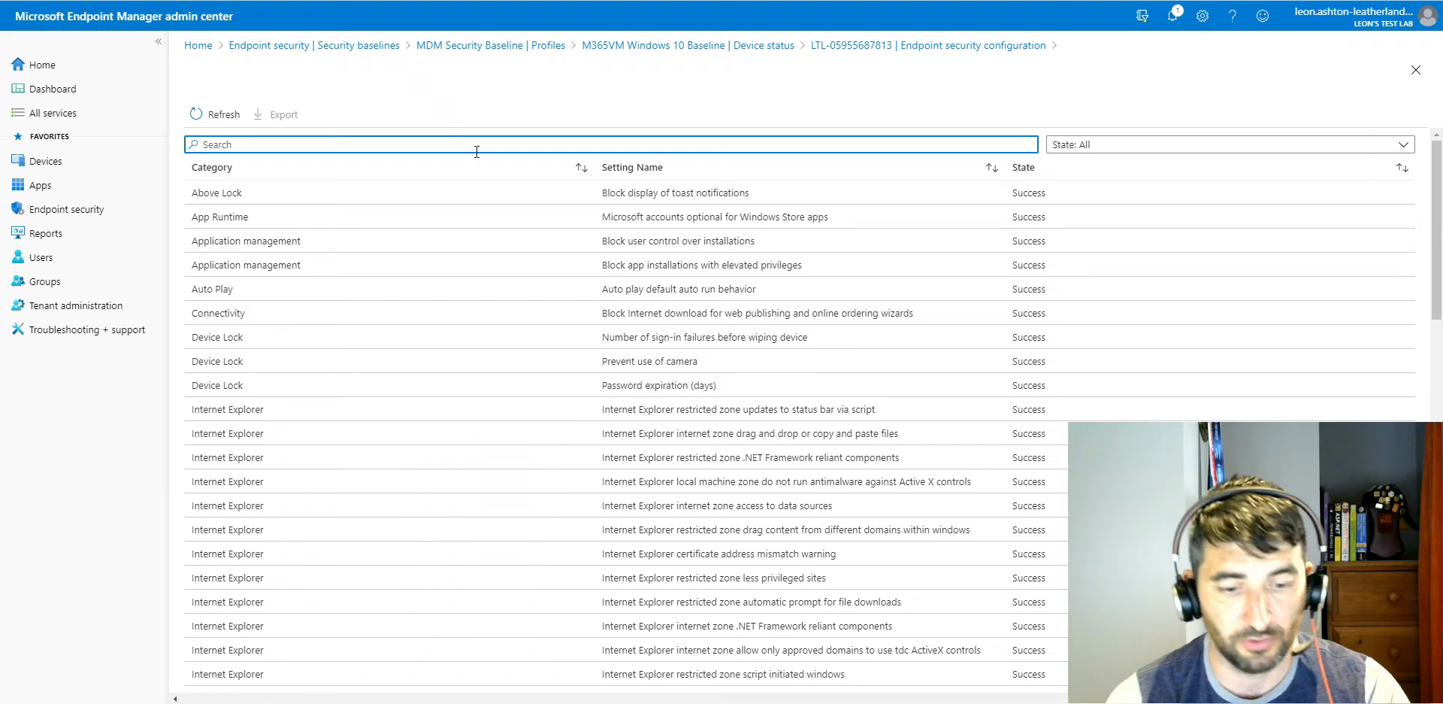
Step: Search the baseline settings for "toast" and filter them by the Conflict state
text(toast)
key(BackSpace)
text(st)
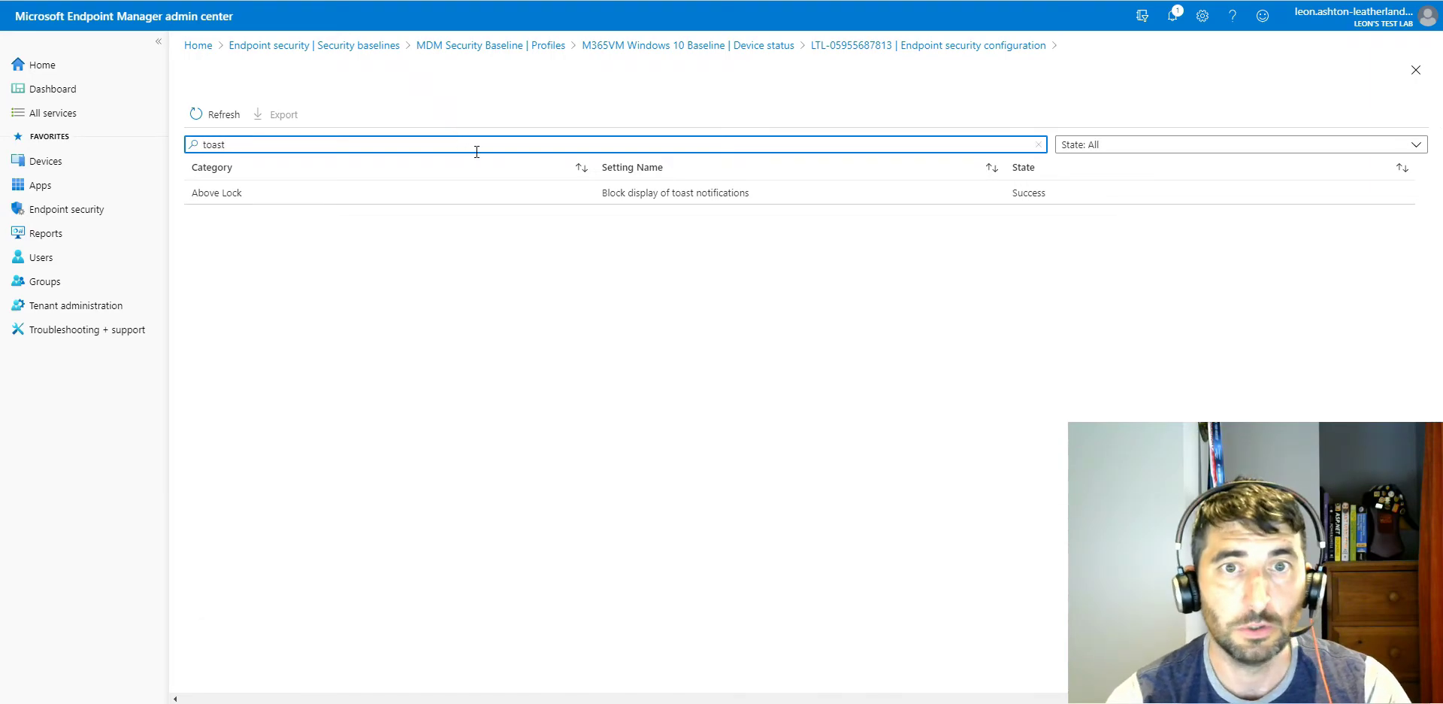
click(1139, 144)
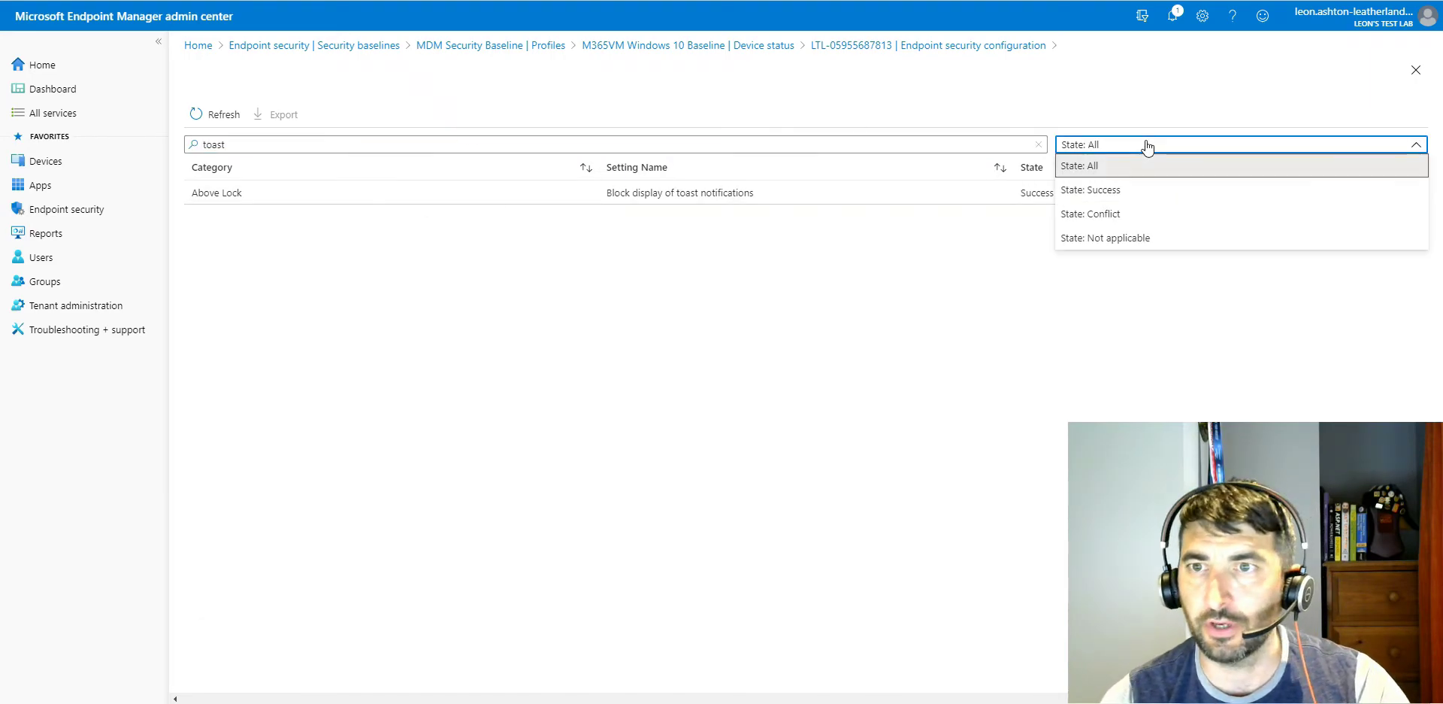
click(1116, 217)
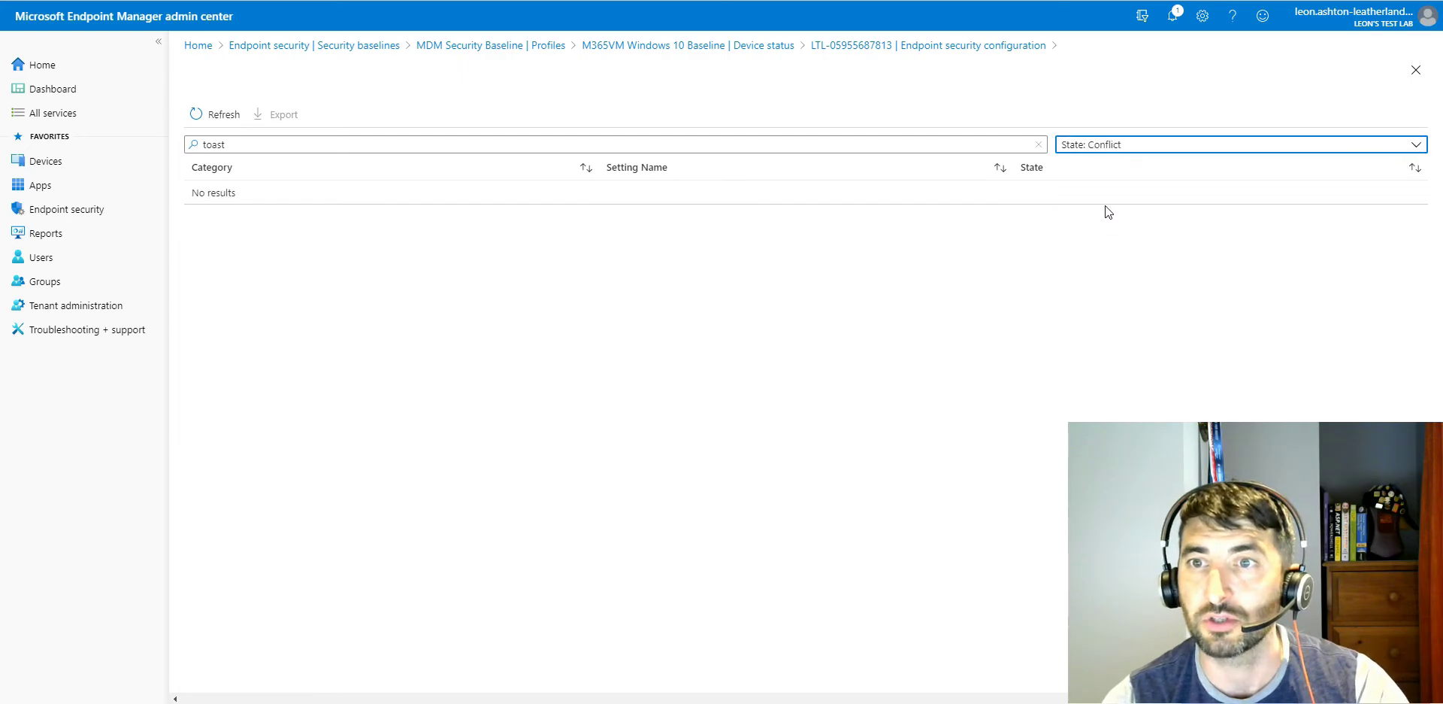